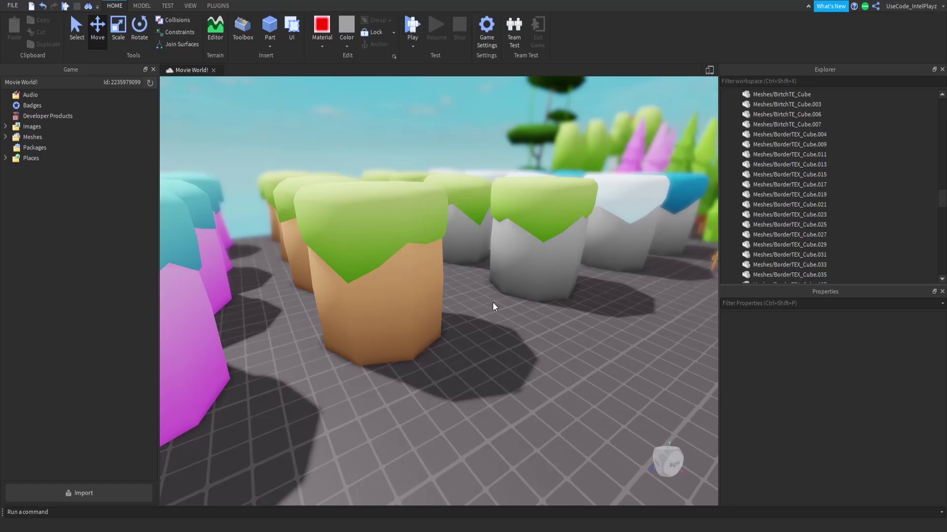
Examine the low-poly grass-topped cliff meshes and their colour variants up close from several sides
{"action": "scroll", "coordinate": [498, 296], "scroll_direction": "up", "scroll_amount": 10}
{"action": "key", "text": "w"}
{"action": "right_click_drag", "start_coordinate": [483, 301], "coordinate": [482, 301]}
{"action": "key", "text": "s"}
{"action": "key", "text": "w"}
{"action": "key", "text": "a"}
{"action": "key", "text": "w"}
{"action": "key", "text": "d"}
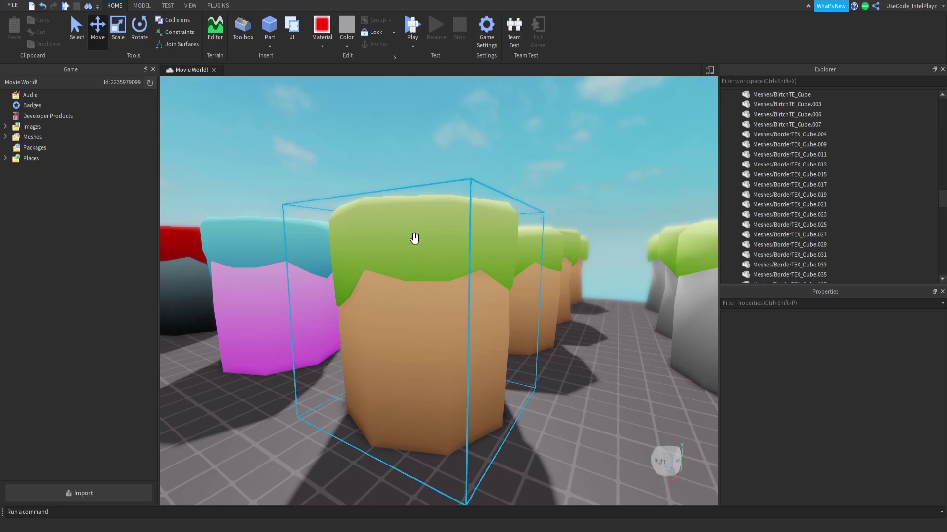
{"action": "right_click_drag", "start_coordinate": [425, 258], "coordinate": [426, 260]}
{"action": "scroll", "coordinate": [427, 259], "scroll_direction": "down", "scroll_amount": 5}
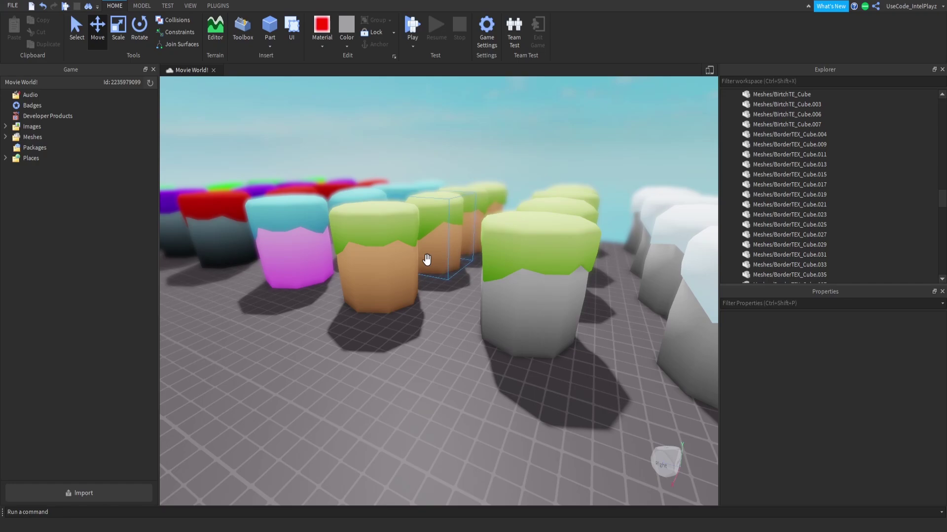
Examine the low-poly trees, fences, mushrooms and wells placed beyond the cliff meshes
{"action": "key", "text": "d"}
{"action": "right_click_drag", "start_coordinate": [437, 242], "coordinate": [437, 242]}
{"action": "key", "text": "w"}
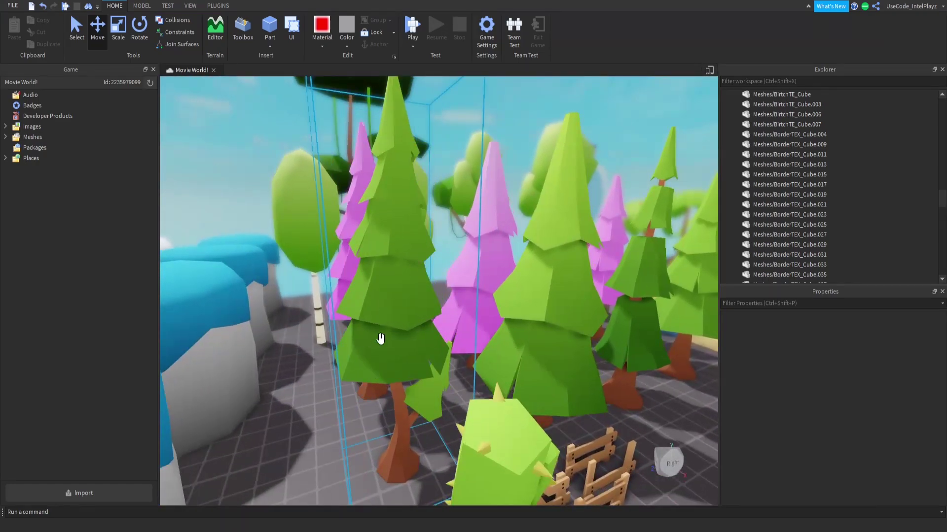
{"action": "key", "text": "d"}
{"action": "right_click_drag", "start_coordinate": [394, 276], "coordinate": [395, 277]}
{"action": "key", "text": "w"}
{"action": "key", "text": "s"}
{"action": "key", "text": "w"}
{"action": "key", "text": "s"}
{"action": "key", "text": "w"}
{"action": "key", "text": "d"}
{"action": "key", "text": "d"}
{"action": "key", "text": "d"}
{"action": "key", "text": "a"}
{"action": "key", "text": "w"}
{"action": "key", "text": "a"}
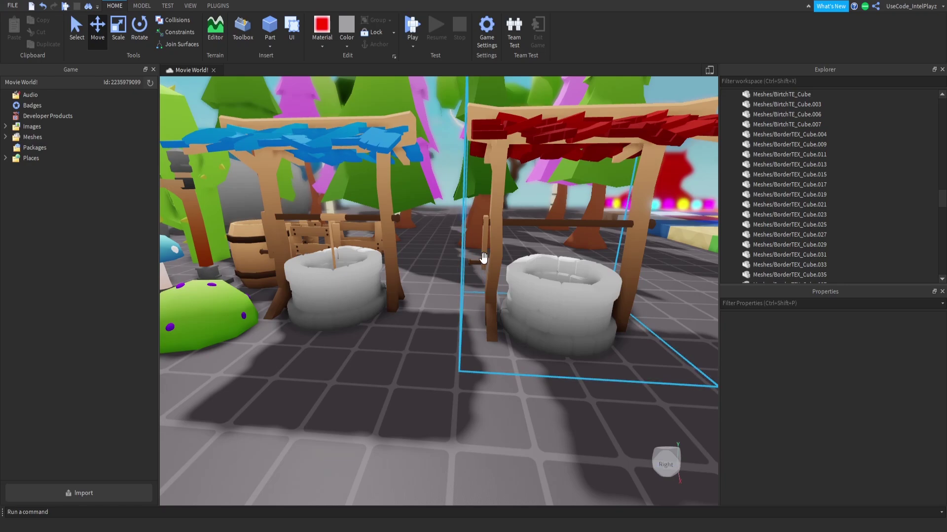
Examine the overall layout of cliffs, trees, signs and small props from farther back
{"action": "right_click_drag", "start_coordinate": [510, 238], "coordinate": [512, 239]}
{"action": "key", "text": "s"}
{"action": "key", "text": "a"}
{"action": "key", "text": "w"}
{"action": "key", "text": "s"}
{"action": "key", "text": "s"}
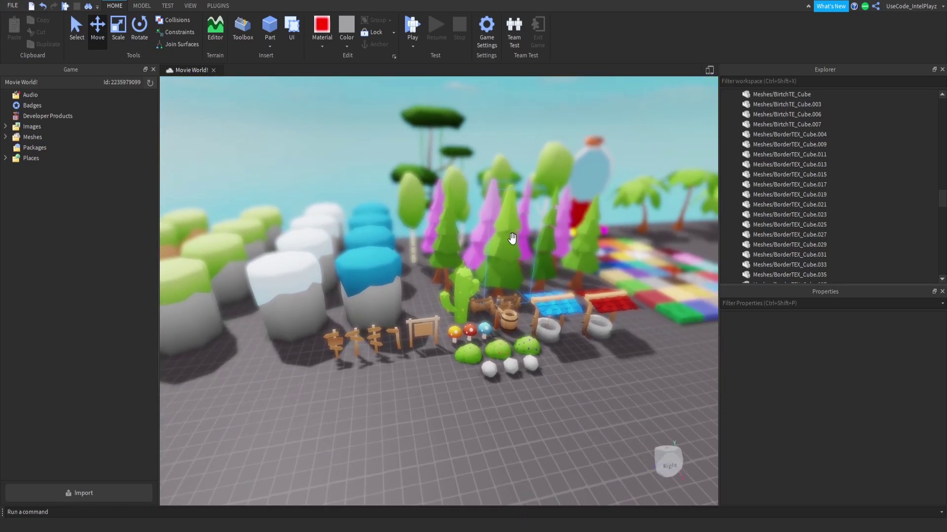
{"action": "scroll", "coordinate": [451, 289], "scroll_direction": "up", "scroll_amount": 3}
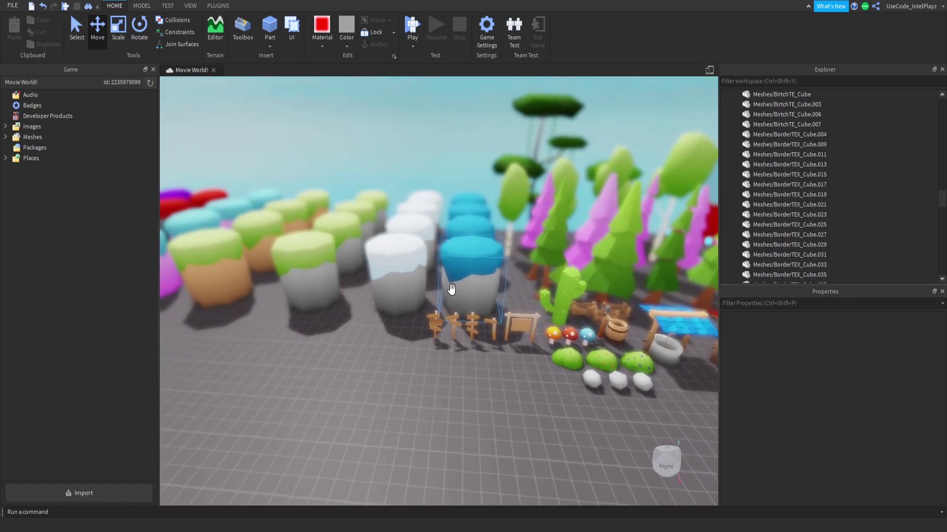
{"action": "scroll", "coordinate": [451, 288], "scroll_direction": "up", "scroll_amount": 10}
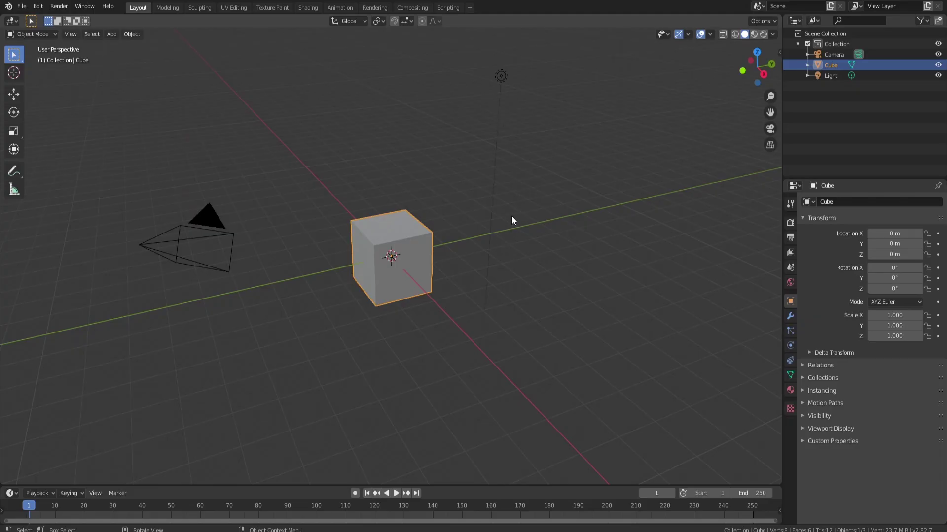
Switch to Blender and delete all of the default cube's geometry in Edit Mode
{"action": "middle_click_drag", "start_coordinate": [466, 228], "coordinate": [455, 213]}
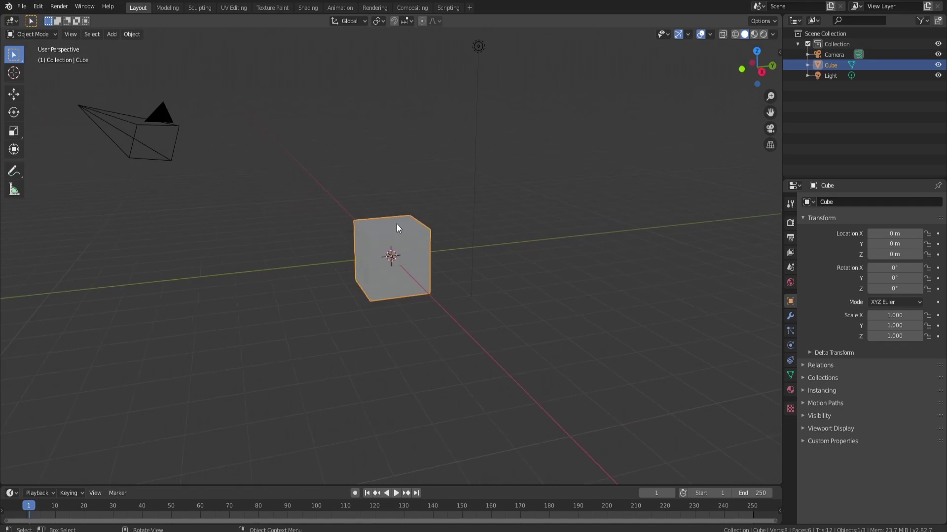
{"action": "key", "text": "Tab"}
{"action": "key", "text": "x"}
{"action": "left_click", "coordinate": [423, 216]}
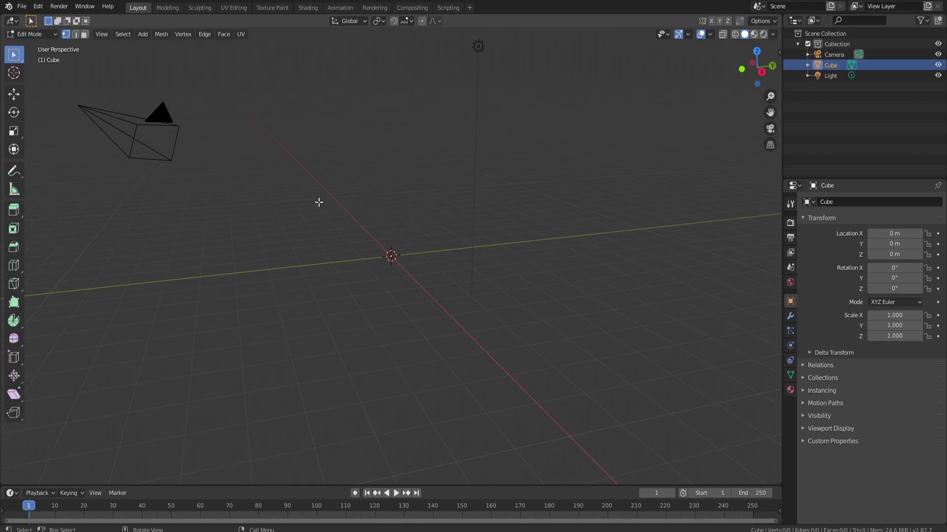
Add a ten-sided cylinder mesh at the origin and select its top face in face selection mode
{"action": "key", "text": "shift+a"}
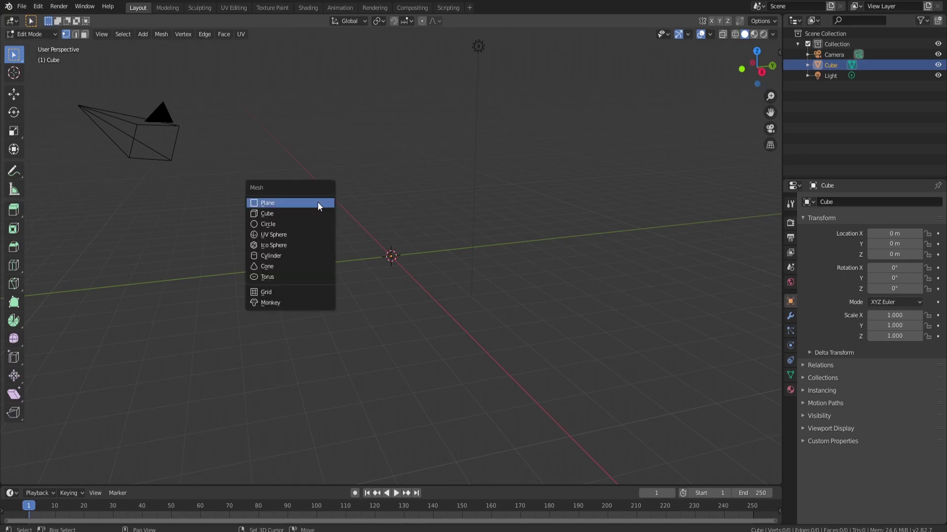
{"action": "left_click", "coordinate": [271, 256]}
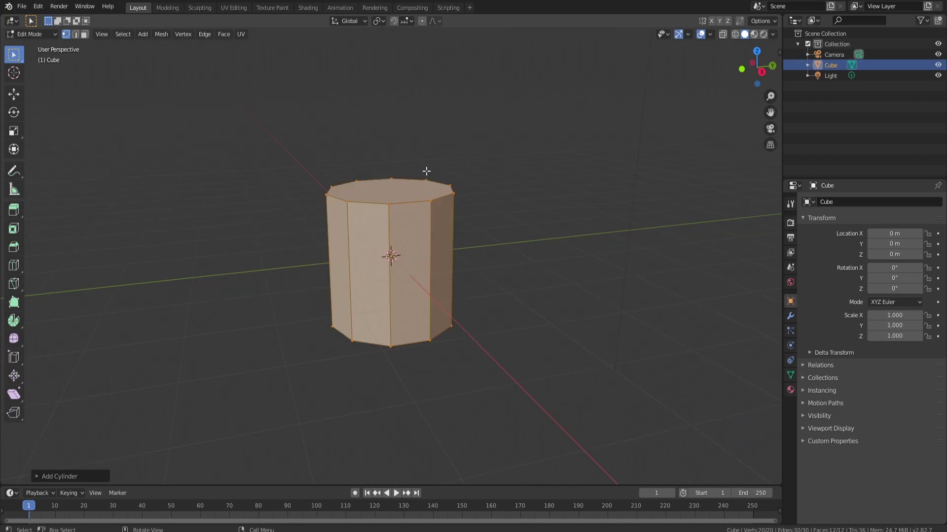
{"action": "left_click", "coordinate": [85, 35]}
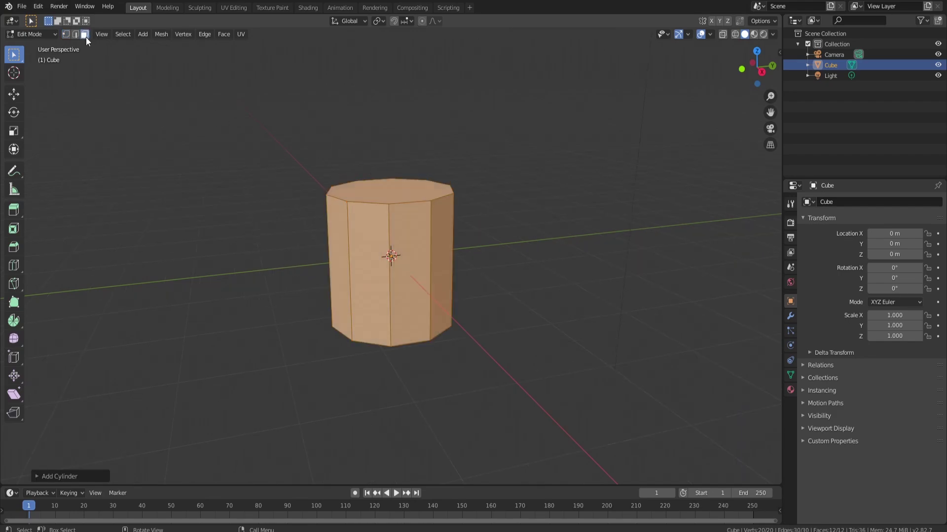
{"action": "left_click", "coordinate": [406, 187]}
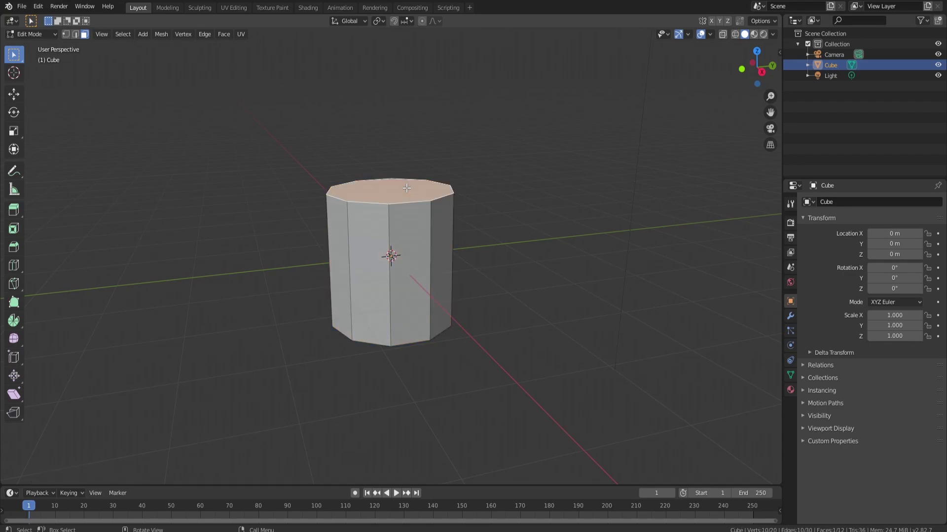
Inspect the cylinder from the front, top, right and left orthographic views
{"action": "key", "text": "KP_1"}
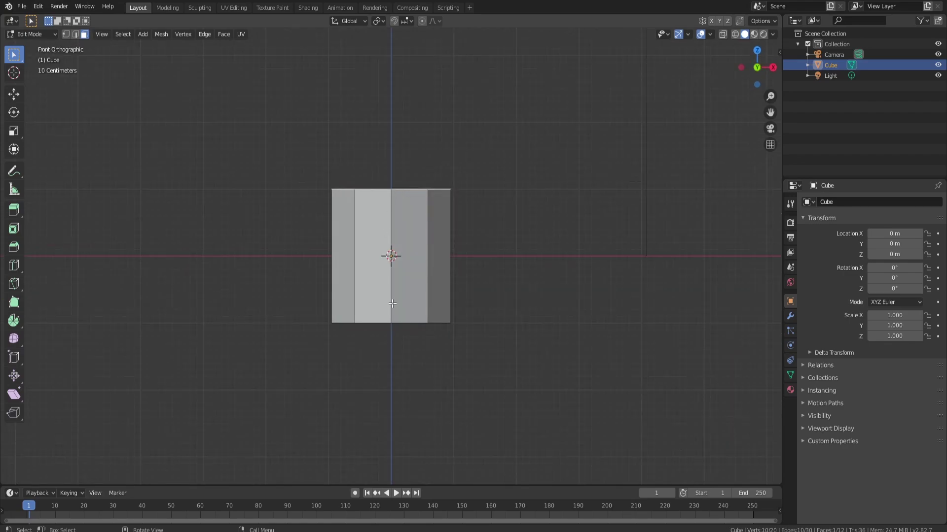
{"action": "left_click", "coordinate": [757, 50]}
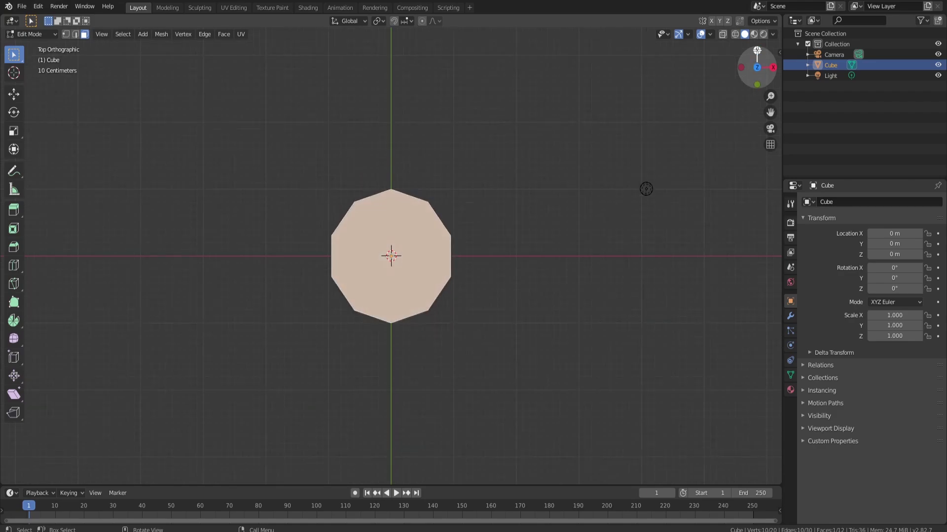
{"action": "left_click", "coordinate": [771, 67]}
{"action": "left_click", "coordinate": [757, 50]}
{"action": "left_click", "coordinate": [771, 67]}
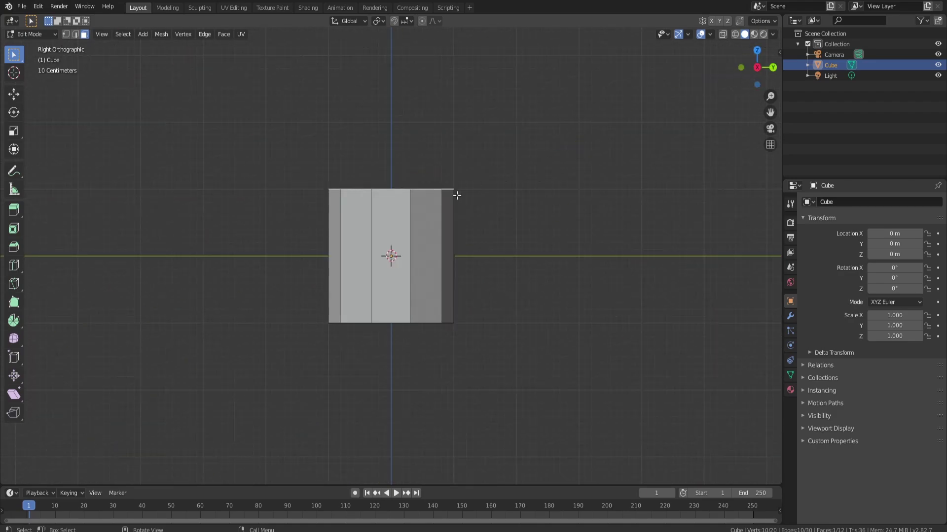
{"action": "key", "text": "KP_1"}
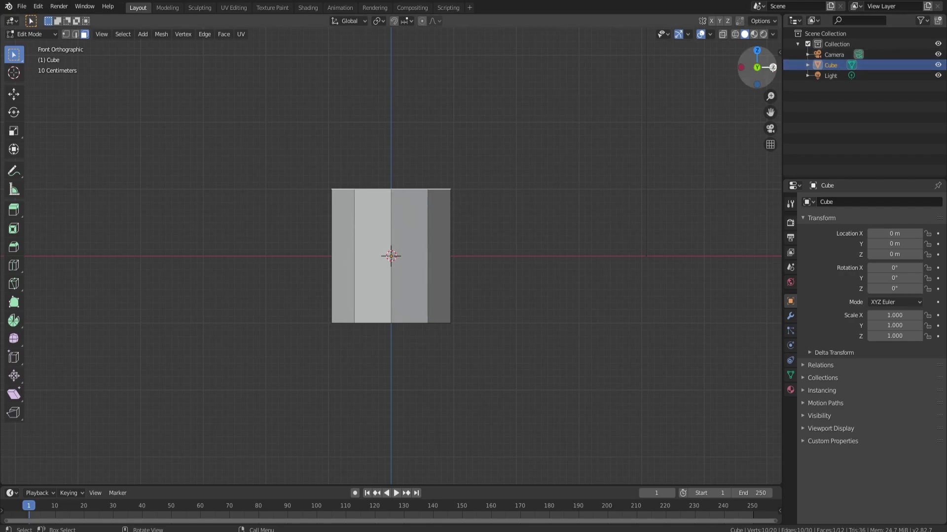
{"action": "left_click_drag", "start_coordinate": [770, 67], "coordinate": [754, 70]}
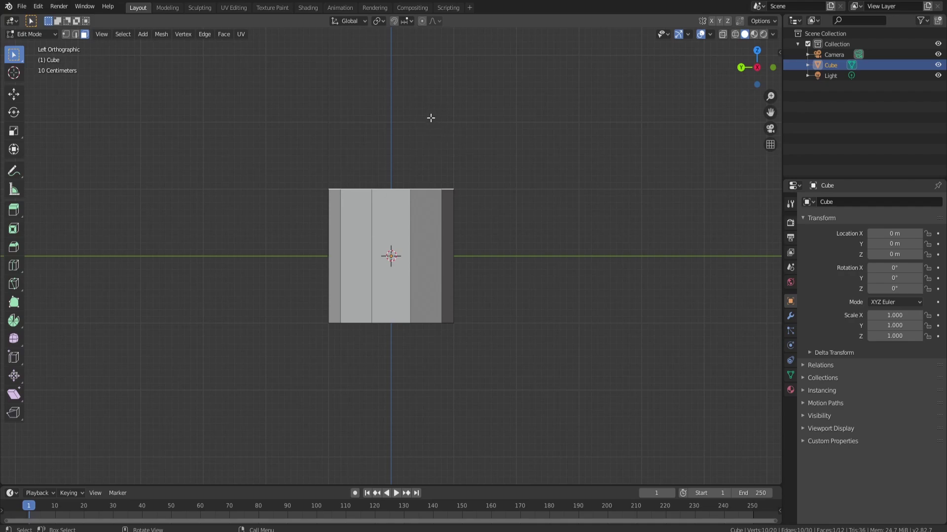
{"action": "middle_click_drag", "start_coordinate": [419, 160], "coordinate": [418, 209]}
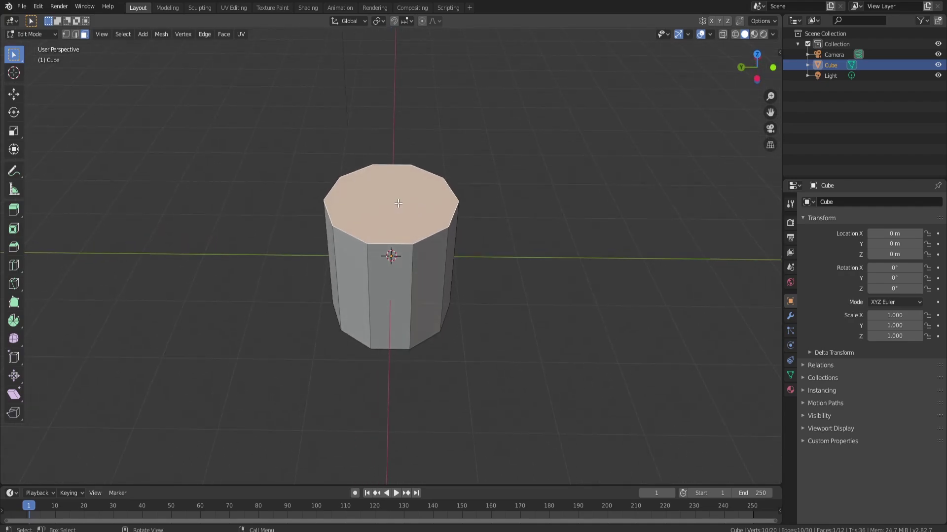
{"action": "key", "text": "KP_1"}
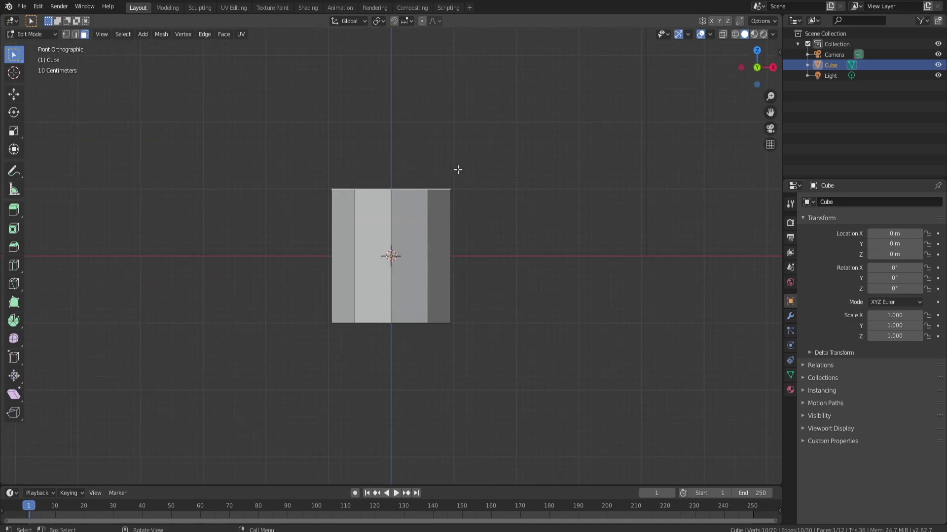
Extrude the cylinder's top face in place and scale it outward by about 1.16 in the front view
{"action": "key", "text": "w"}
{"action": "key", "text": "w"}
{"action": "key", "text": "alt+a"}
{"action": "middle_click_drag", "start_coordinate": [421, 181], "coordinate": [417, 200]}
{"action": "left_click", "coordinate": [417, 200]}
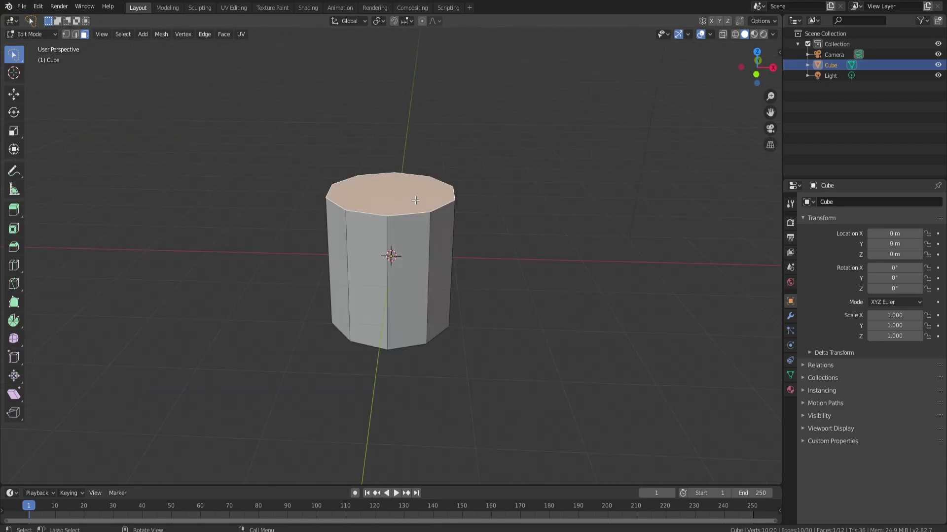
{"action": "key", "text": "KP_1"}
{"action": "key", "text": "e"}
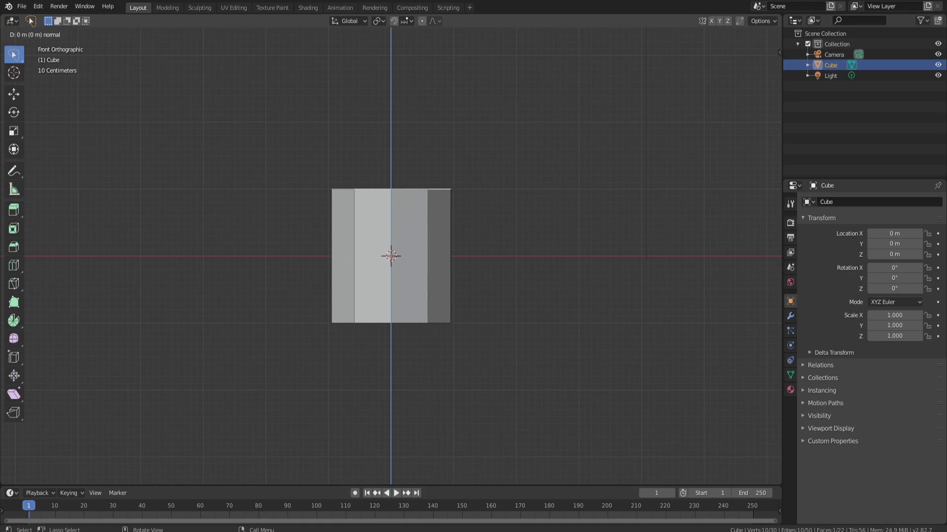
{"action": "key", "text": "s"}
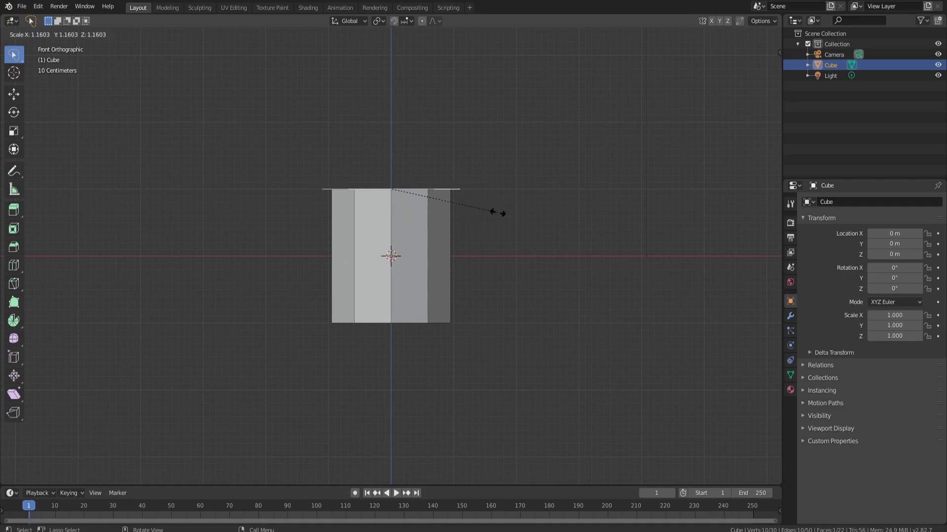
{"action": "left_click", "coordinate": [498, 213]}
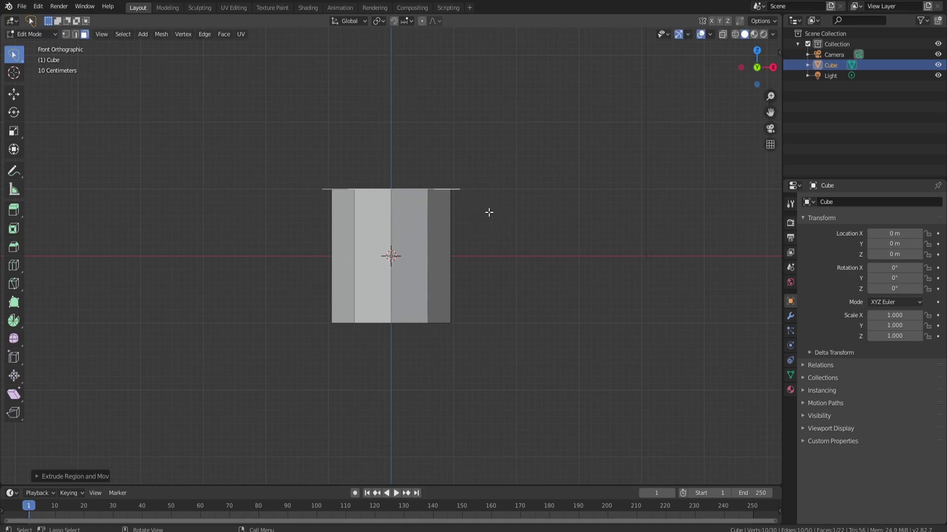
{"action": "left_click", "coordinate": [14, 93]}
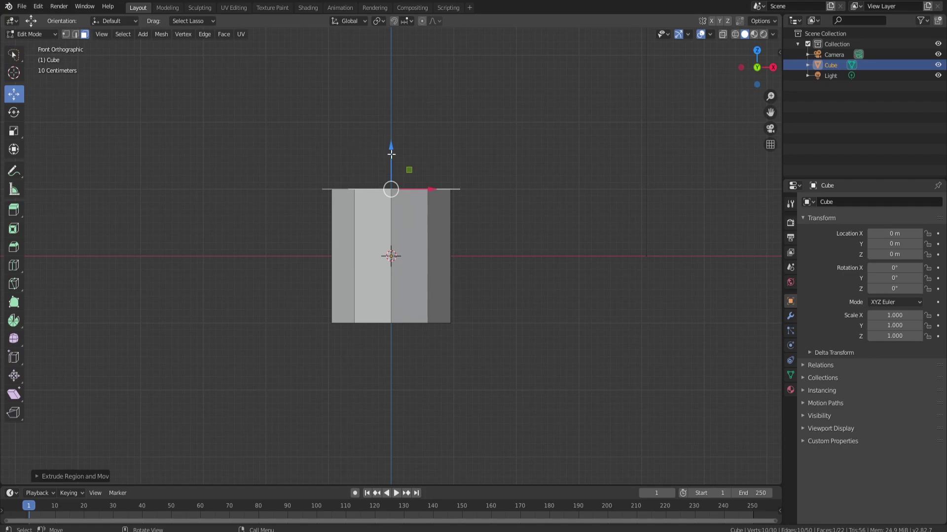
{"action": "left_click_drag", "start_coordinate": [391, 155], "coordinate": [391, 148]}
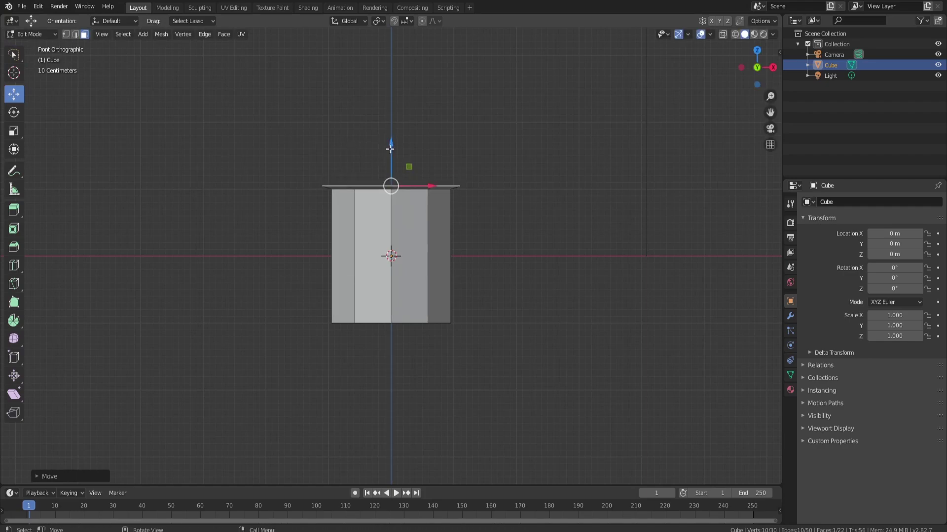
{"action": "key", "text": "ctrl+z"}
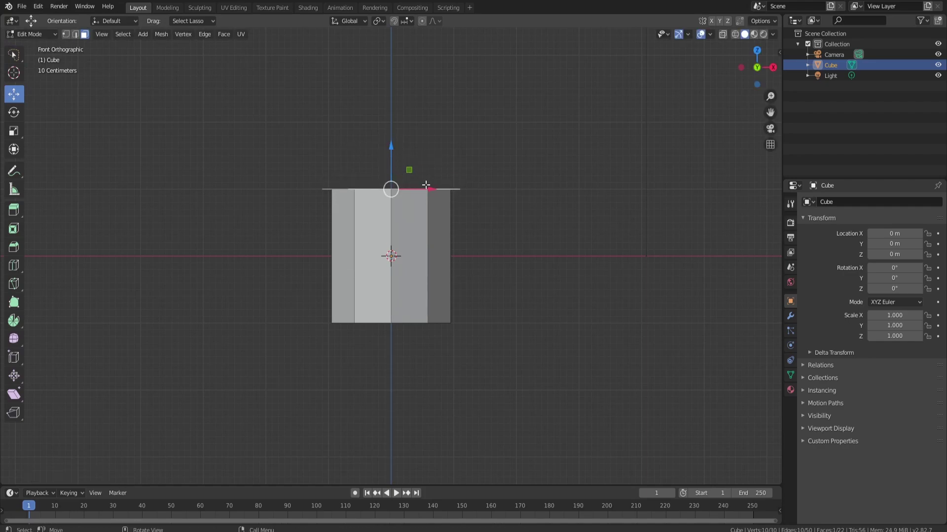
Extrude the widened top face upward into a thick rim, and extrude it again for a thinner layer on top
{"action": "key", "text": "e"}
{"action": "left_click", "coordinate": [427, 160]}
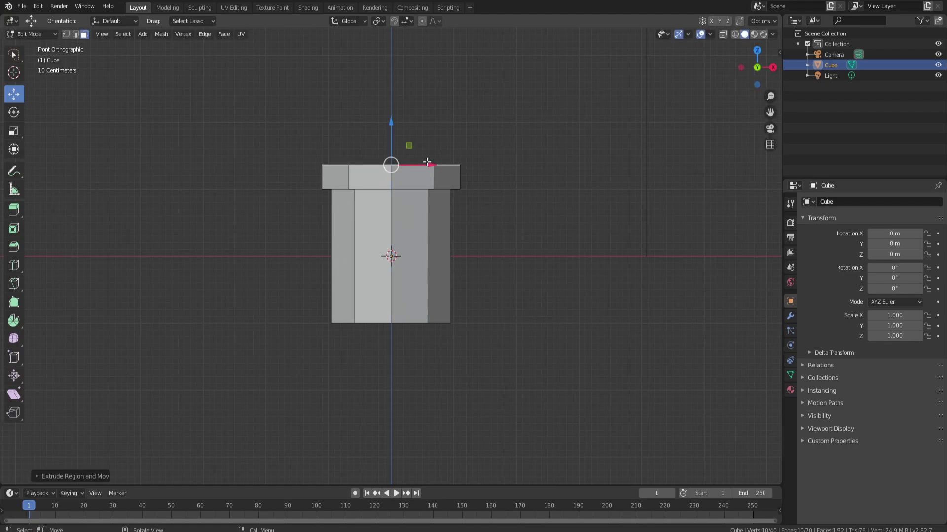
{"action": "key", "text": "e"}
{"action": "left_click", "coordinate": [427, 153]}
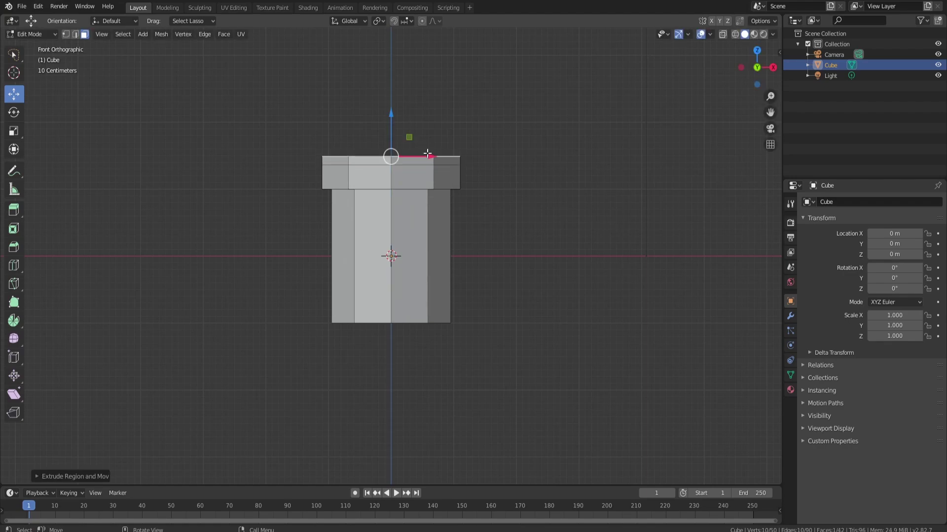
Scale the uppermost face to about 0.9 to slope the cap's edge, and clear the selection
{"action": "key", "text": "s"}
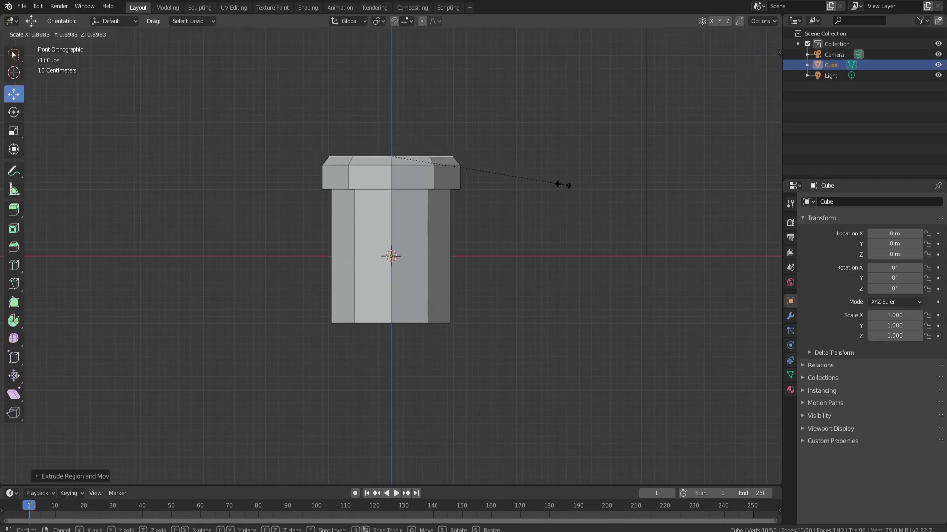
{"action": "left_click", "coordinate": [562, 185]}
{"action": "middle_click_drag", "start_coordinate": [450, 173], "coordinate": [431, 150]}
{"action": "left_click", "coordinate": [521, 212]}
{"action": "scroll", "coordinate": [522, 212], "scroll_direction": "up", "scroll_amount": 2}
{"action": "middle_click_drag", "start_coordinate": [522, 212], "coordinate": [524, 213]}
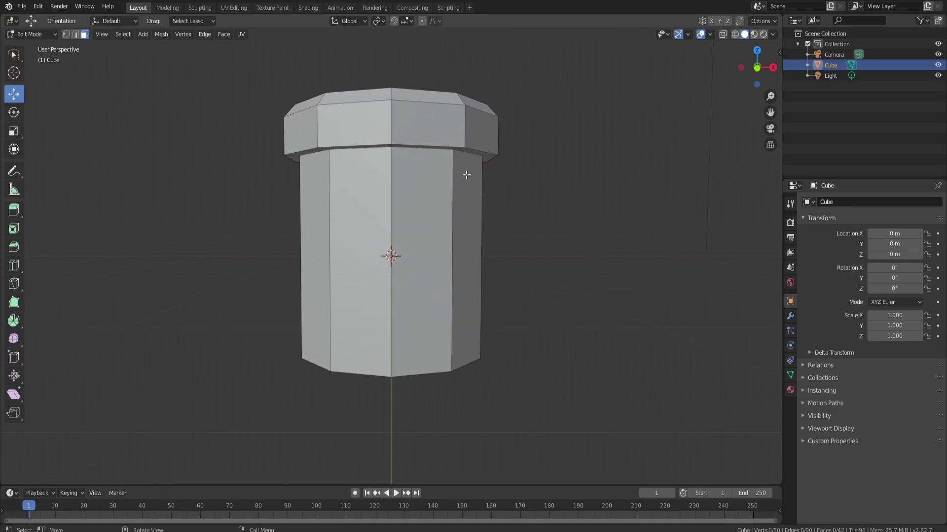
Show the mesh as wireframe in the front view and circle-select all faces of the wider cap
{"action": "key", "text": "z"}
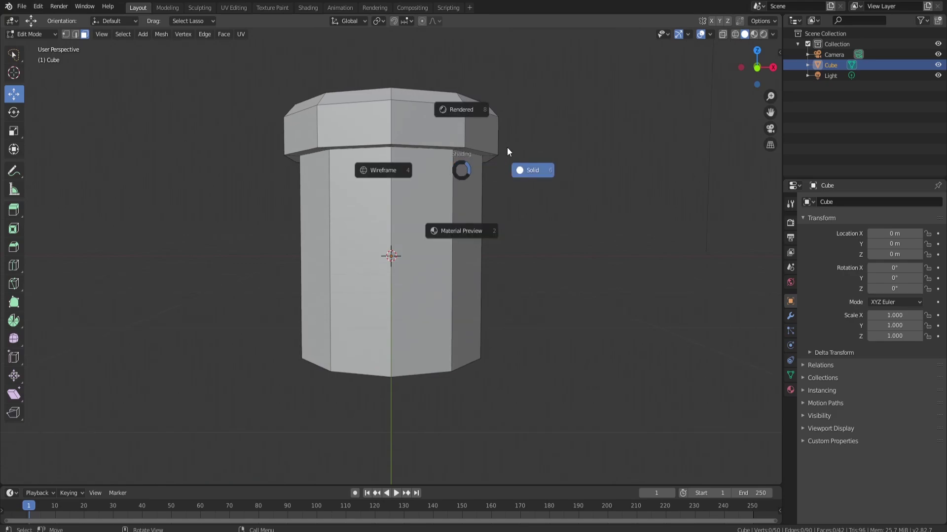
{"action": "left_click", "coordinate": [394, 167]}
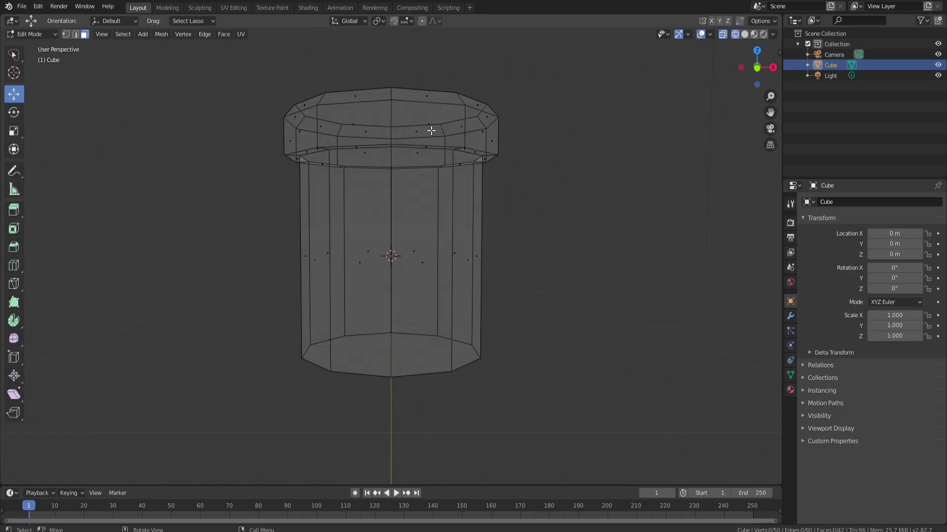
{"action": "key", "text": "KP_1"}
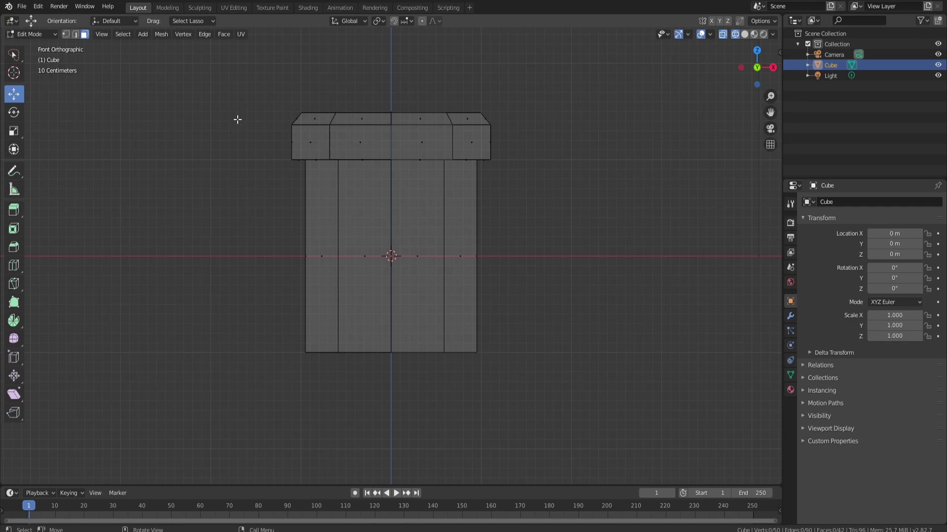
{"action": "left_click", "coordinate": [315, 152]}
{"action": "left_click", "coordinate": [363, 142], "text": "shift"}
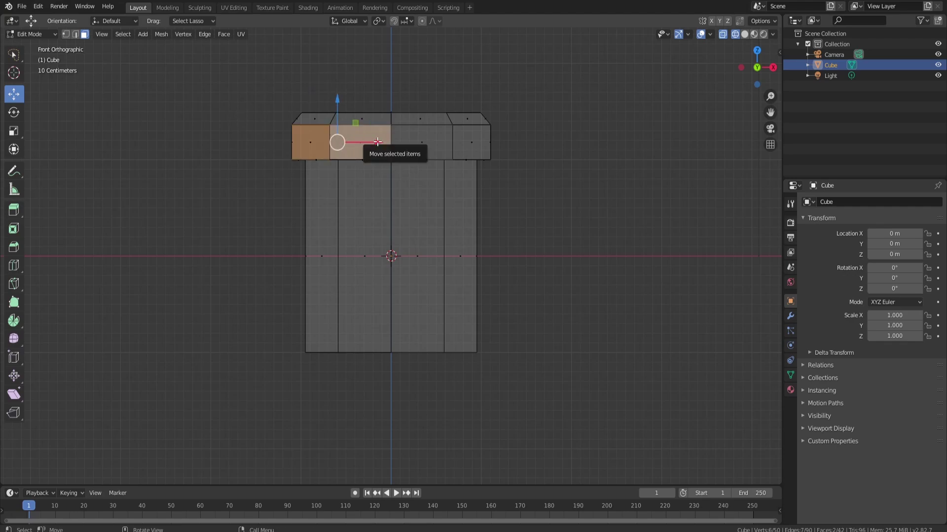
{"action": "key", "text": "c"}
{"action": "mouse_move", "coordinate": [284, 148]}
{"action": "left_mouse_down"}
{"action": "mouse_move", "coordinate": [496, 156]}
{"action": "mouse_move", "coordinate": [344, 113]}
{"action": "mouse_move", "coordinate": [383, 106]}
{"action": "mouse_move", "coordinate": [273, 129]}
{"action": "left_mouse_up"}
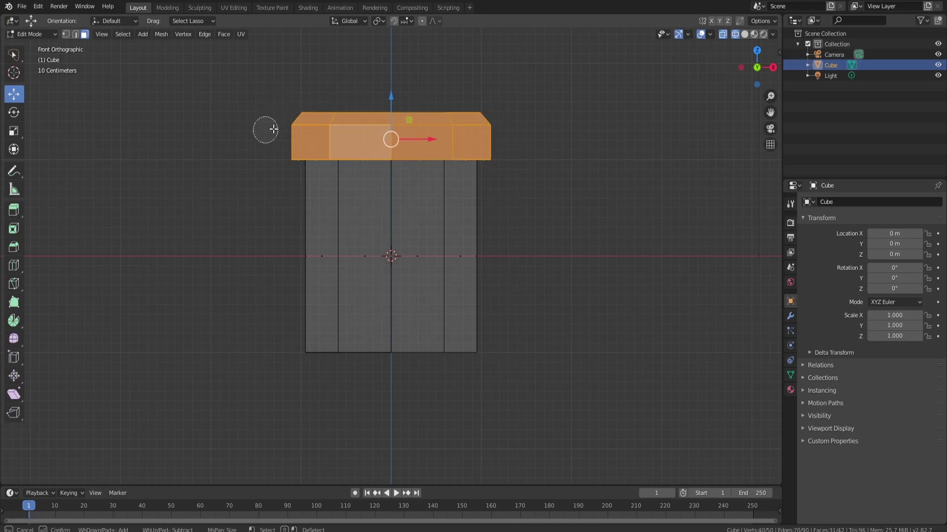
Separate the selected cap faces from the cylinder body into their own object
{"action": "right_click", "coordinate": [274, 129]}
{"action": "mouse_move", "coordinate": [376, 132]}
{"action": "middle_mouse_down"}
{"action": "mouse_move", "coordinate": [367, 146]}
{"action": "mouse_move", "coordinate": [379, 192]}
{"action": "middle_mouse_up"}
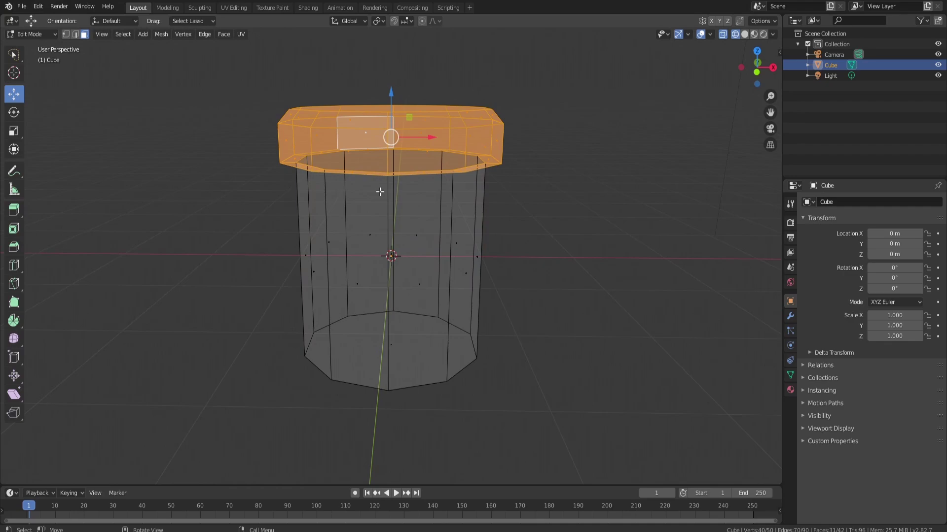
{"action": "key", "text": "p"}
{"action": "left_click", "coordinate": [380, 191]}
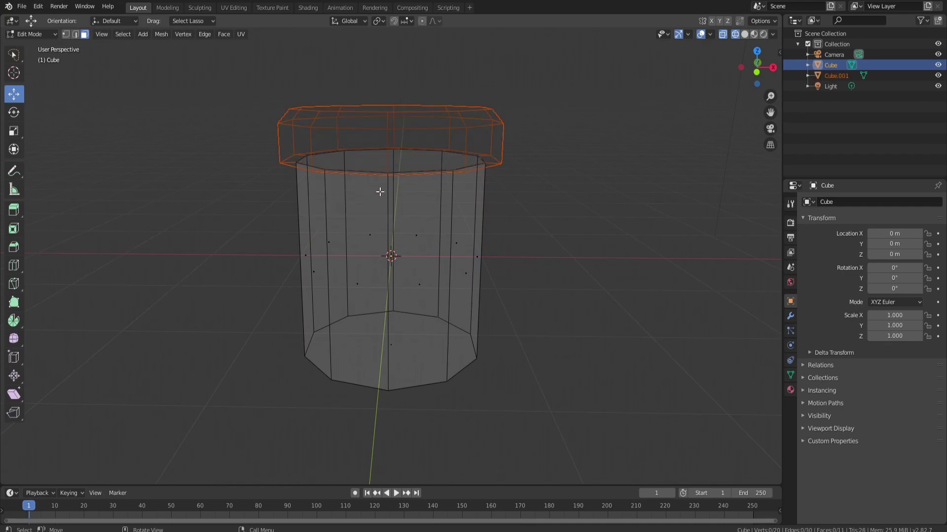
Return to Object Mode and show both objects with solid shading
{"action": "key", "text": "Tab"}
{"action": "key", "text": "z"}
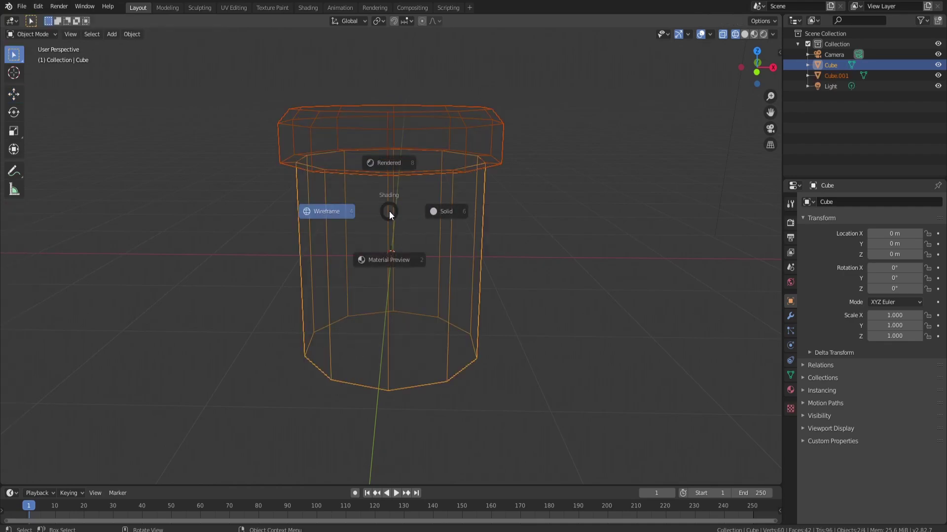
{"action": "left_click", "coordinate": [464, 213]}
Select the cylinder body and the cap alternately to check that they are separate objects
{"action": "left_click", "coordinate": [438, 215]}
{"action": "left_click", "coordinate": [438, 153]}
{"action": "left_click", "coordinate": [437, 207]}
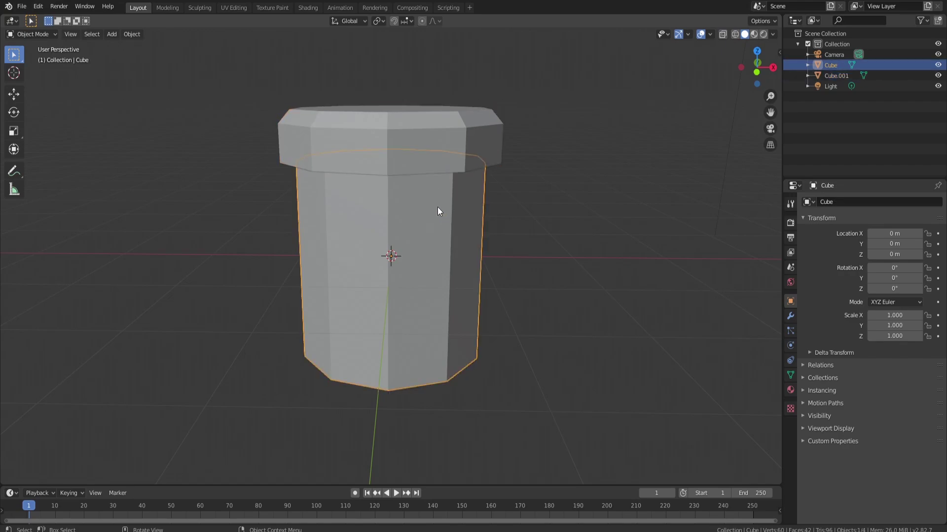
{"action": "left_click", "coordinate": [441, 159]}
{"action": "left_click", "coordinate": [439, 207]}
{"action": "left_click", "coordinate": [442, 158]}
{"action": "left_click", "coordinate": [436, 227]}
Edit the cap object and bevel its outer lower edge loop by about 0.04 m with one segment
{"action": "left_click", "coordinate": [433, 164]}
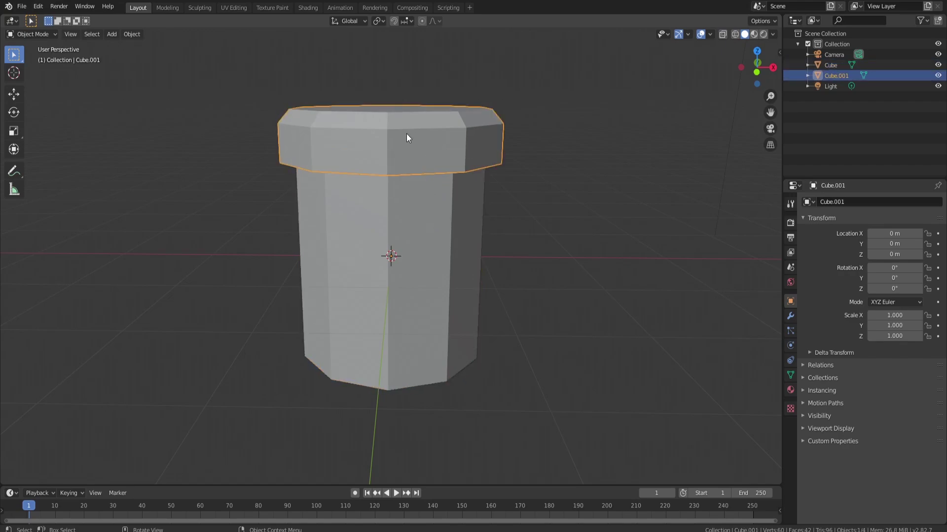
{"action": "key", "text": "Tab"}
{"action": "middle_click_drag", "start_coordinate": [442, 154], "coordinate": [443, 143]}
{"action": "scroll", "coordinate": [443, 143], "scroll_direction": "down", "scroll_amount": 1}
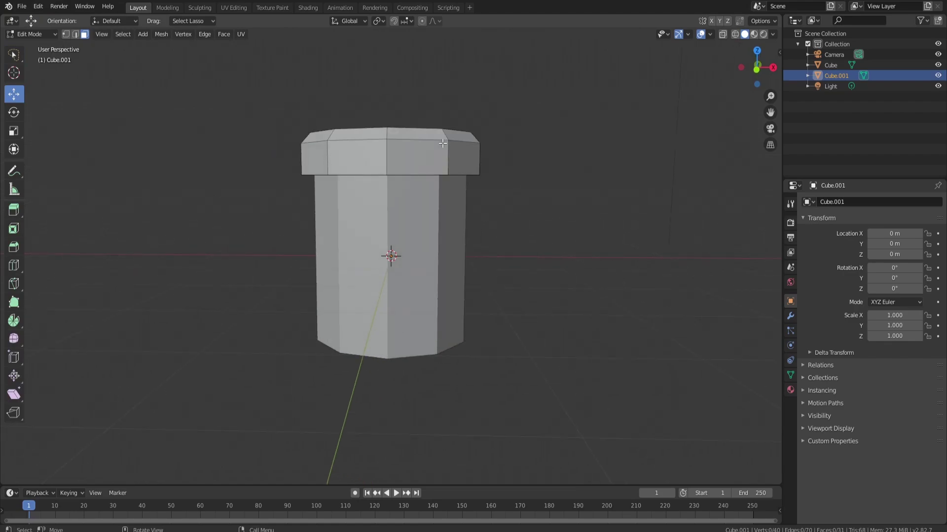
{"action": "key", "text": "KP_1"}
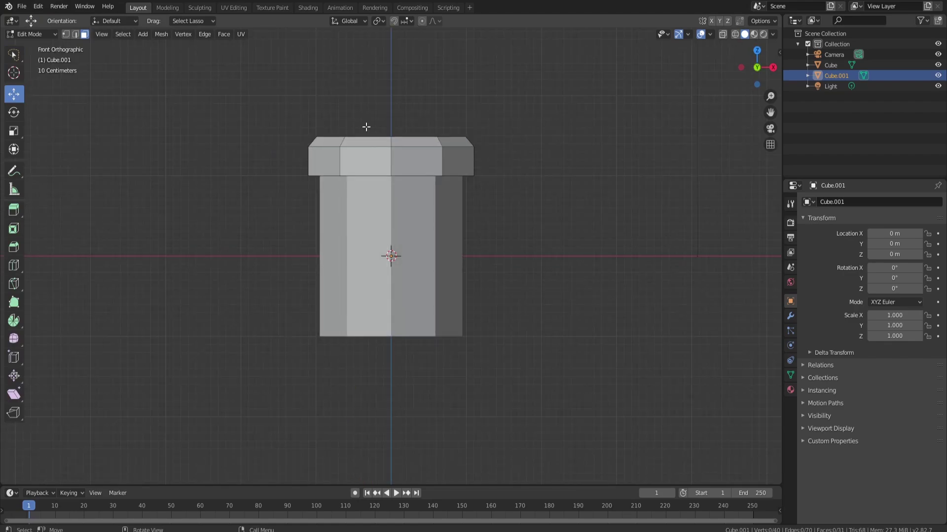
{"action": "left_click", "coordinate": [75, 34]}
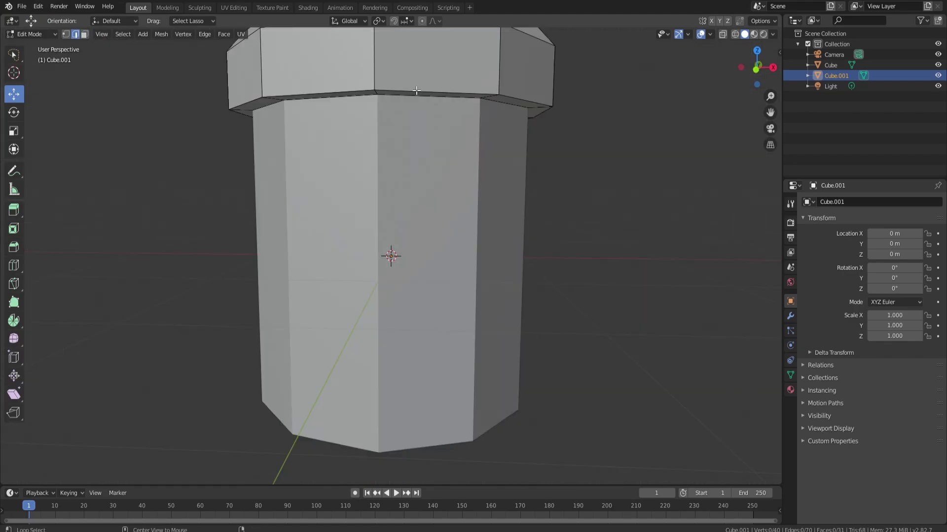
{"action": "left_click", "coordinate": [415, 92], "text": "alt"}
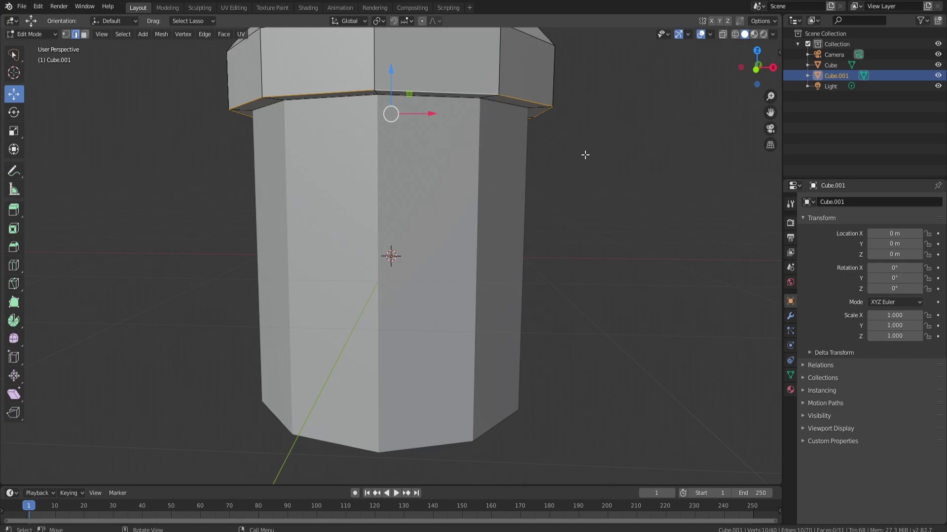
{"action": "key", "text": "ctrl+b"}
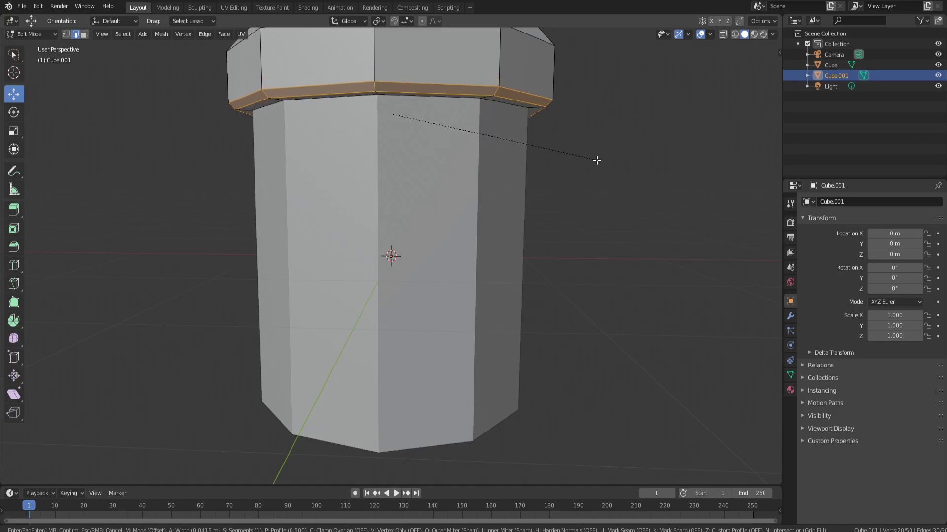
{"action": "left_click", "coordinate": [596, 159]}
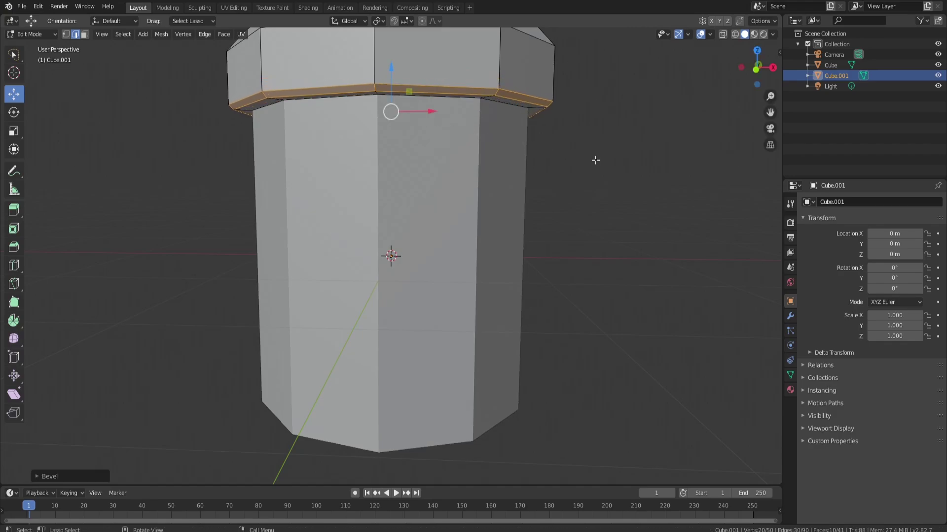
Pull one short edge of the cap's bevelled lower rim slightly down and another far down into a long point
{"action": "middle_click_drag", "start_coordinate": [562, 137], "coordinate": [501, 129]}
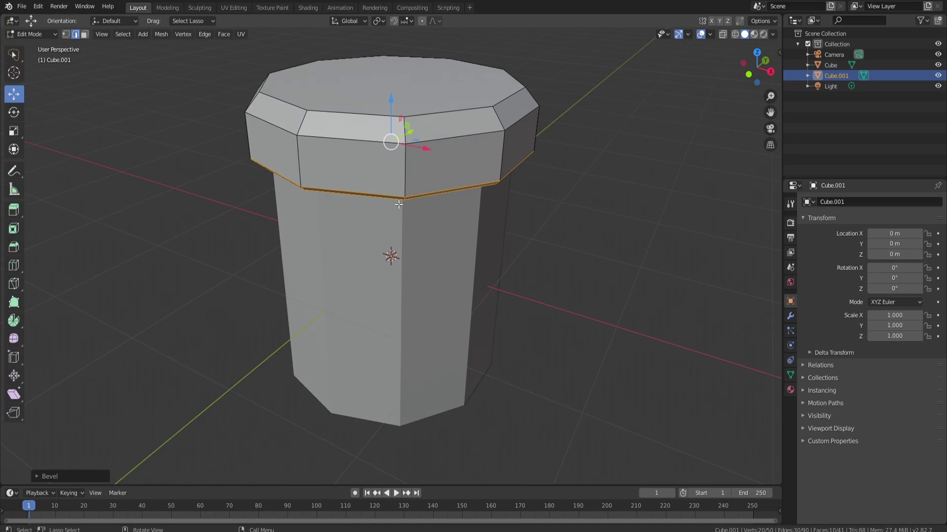
{"action": "middle_click_drag", "start_coordinate": [390, 144], "coordinate": [239, 95]}
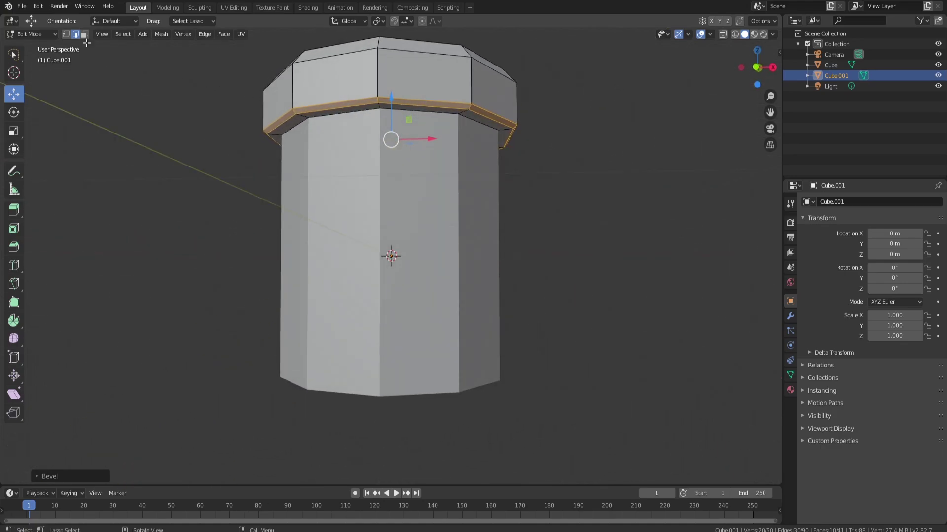
{"action": "left_click", "coordinate": [379, 104]}
{"action": "left_click_drag", "start_coordinate": [378, 82], "coordinate": [377, 108]}
{"action": "middle_click_drag", "start_coordinate": [515, 90], "coordinate": [424, 94]}
{"action": "left_click", "coordinate": [417, 91]}
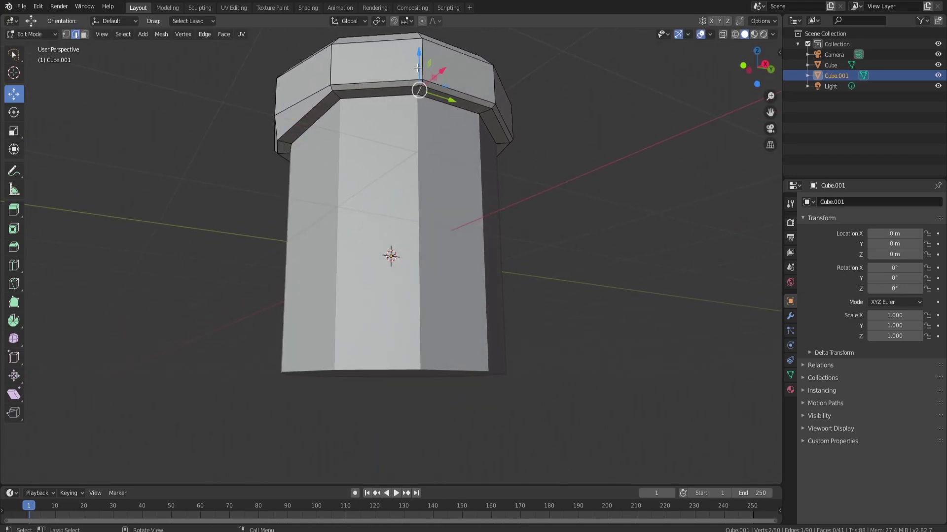
{"action": "left_click_drag", "start_coordinate": [417, 66], "coordinate": [419, 148]}
Lower further short edges around the cap's bevelled rim by small, differing amounts to give it an uneven zigzag hem
{"action": "middle_click_drag", "start_coordinate": [502, 90], "coordinate": [389, 105]}
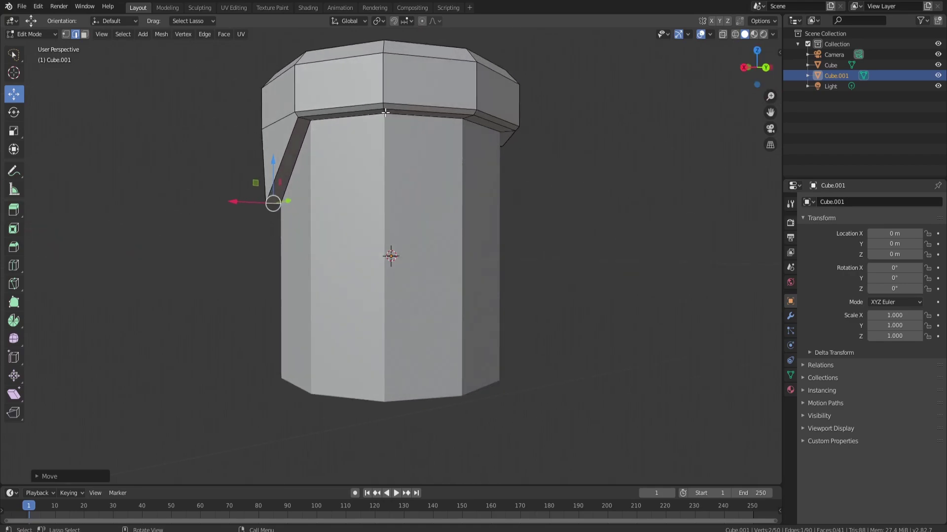
{"action": "left_click", "coordinate": [384, 106]}
{"action": "left_click_drag", "start_coordinate": [385, 92], "coordinate": [385, 111]}
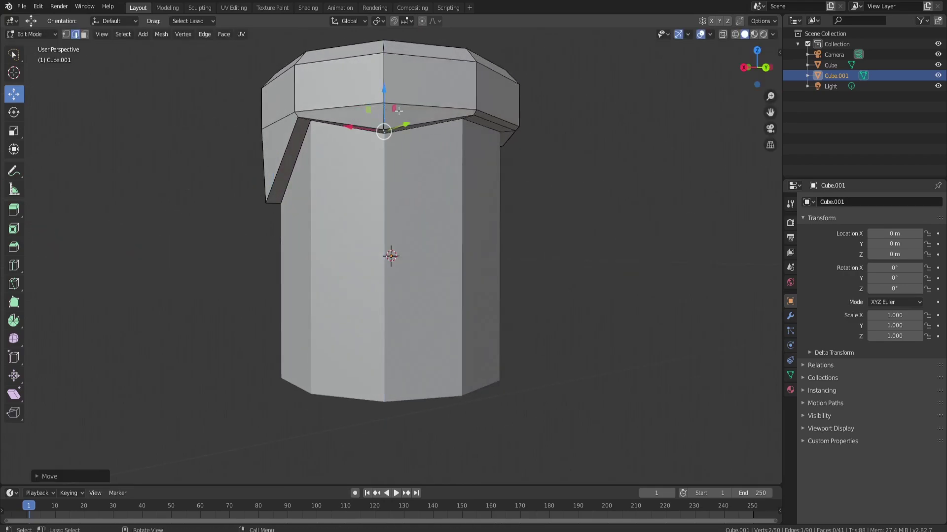
{"action": "middle_click_drag", "start_coordinate": [538, 98], "coordinate": [397, 97]}
{"action": "left_click", "coordinate": [377, 100]}
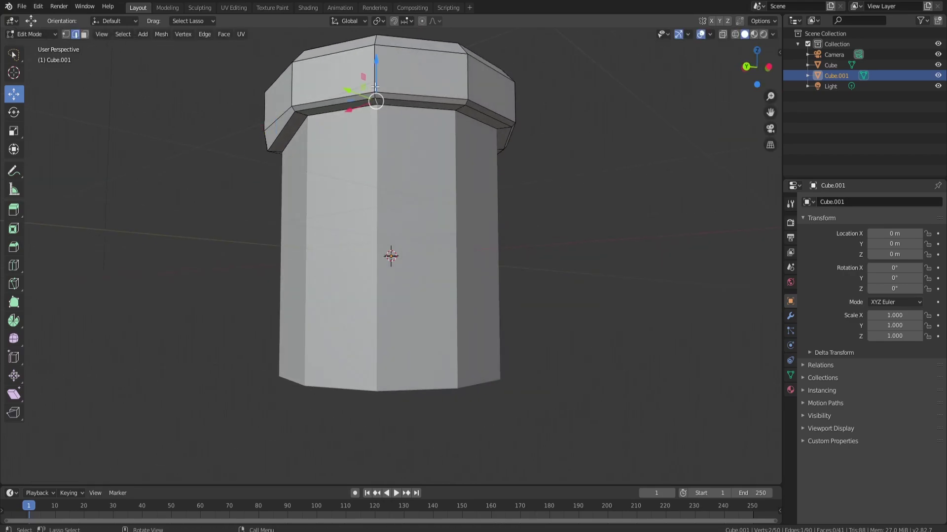
{"action": "left_click_drag", "start_coordinate": [378, 75], "coordinate": [460, 114]}
{"action": "left_click", "coordinate": [460, 108]}
{"action": "middle_click_drag", "start_coordinate": [566, 99], "coordinate": [385, 101]}
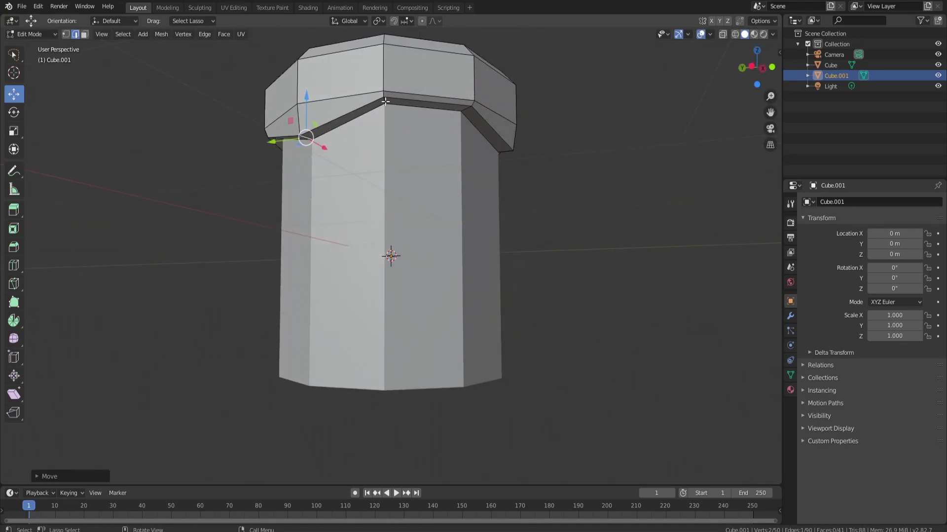
{"action": "left_click", "coordinate": [468, 109]}
{"action": "left_click_drag", "start_coordinate": [466, 92], "coordinate": [465, 104]}
Add a centred vertical loop cut to the cap face on each side of the long point
{"action": "middle_click_drag", "start_coordinate": [562, 96], "coordinate": [390, 235]}
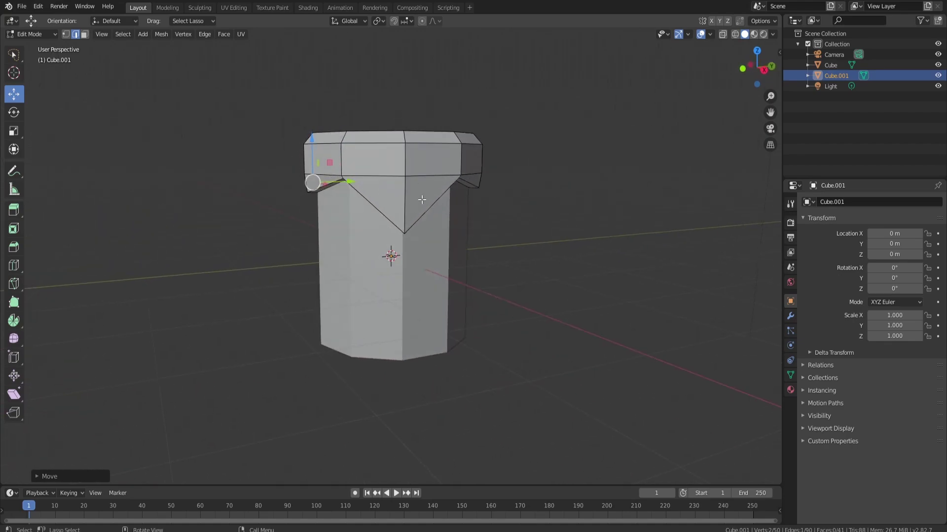
{"action": "key", "text": "ctrl+r"}
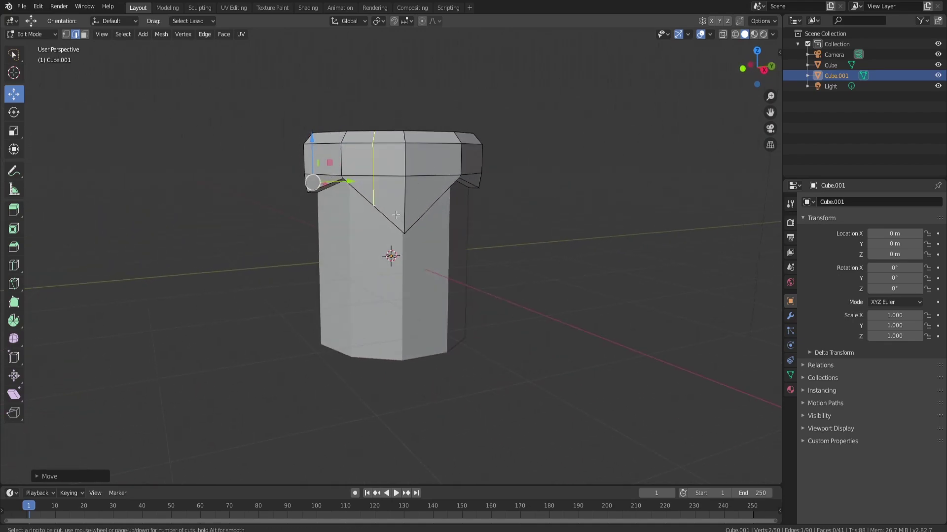
{"action": "left_click", "coordinate": [396, 215]}
{"action": "right_click", "coordinate": [396, 215]}
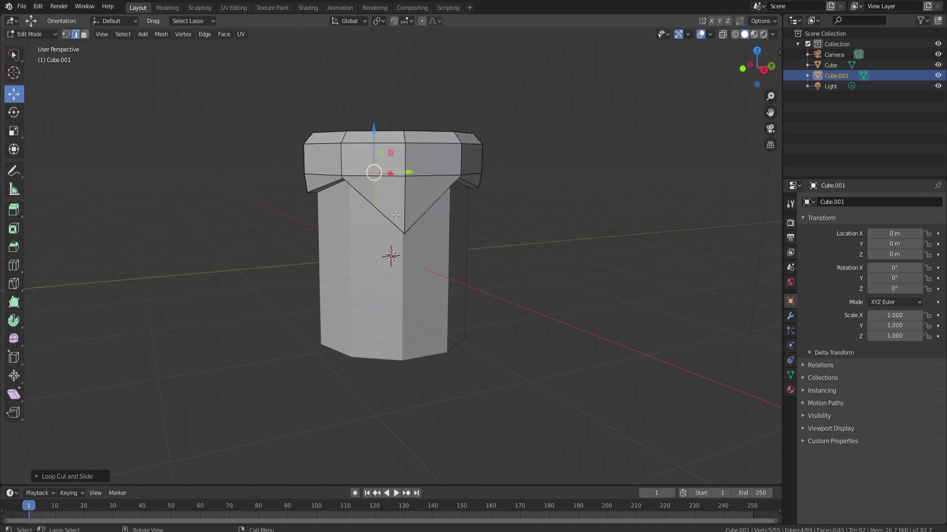
{"action": "key", "text": "ctrl+r"}
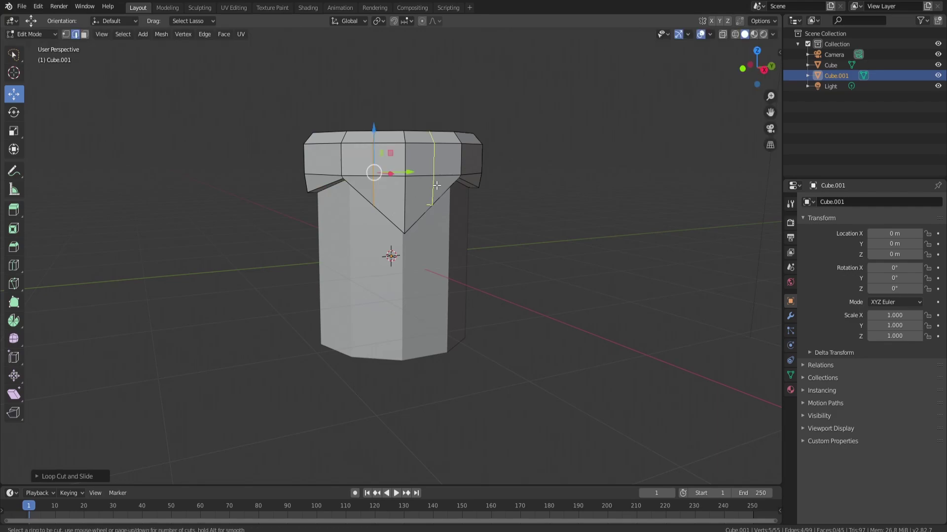
{"action": "left_click", "coordinate": [437, 186]}
{"action": "right_click", "coordinate": [437, 185]}
Move the lower edges of both new cuts down along Z to make the long point broader and blunter
{"action": "scroll", "coordinate": [423, 199], "scroll_direction": "up", "scroll_amount": 4}
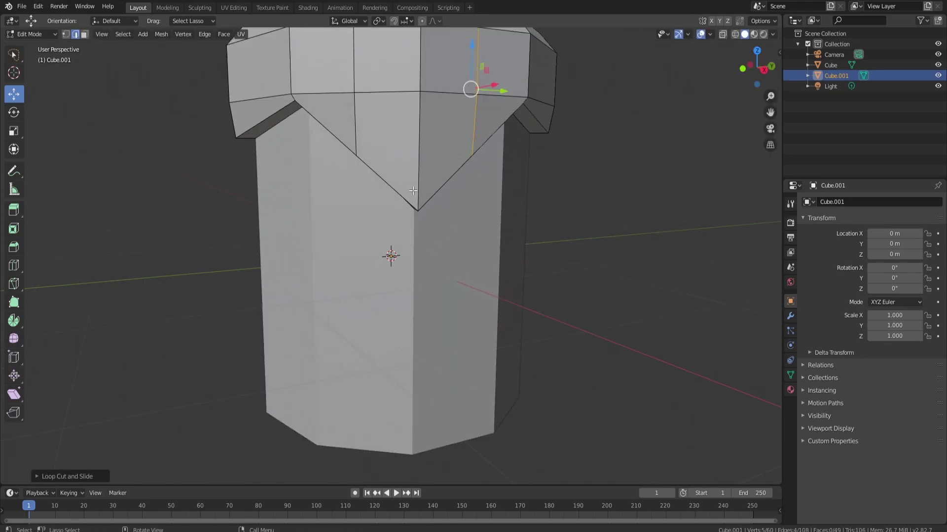
{"action": "middle_click_drag", "start_coordinate": [423, 198], "coordinate": [393, 125]}
{"action": "left_click", "coordinate": [423, 96]}
{"action": "left_click", "coordinate": [370, 84], "text": "shift"}
{"action": "key", "text": "g"}
{"action": "key", "text": "z"}
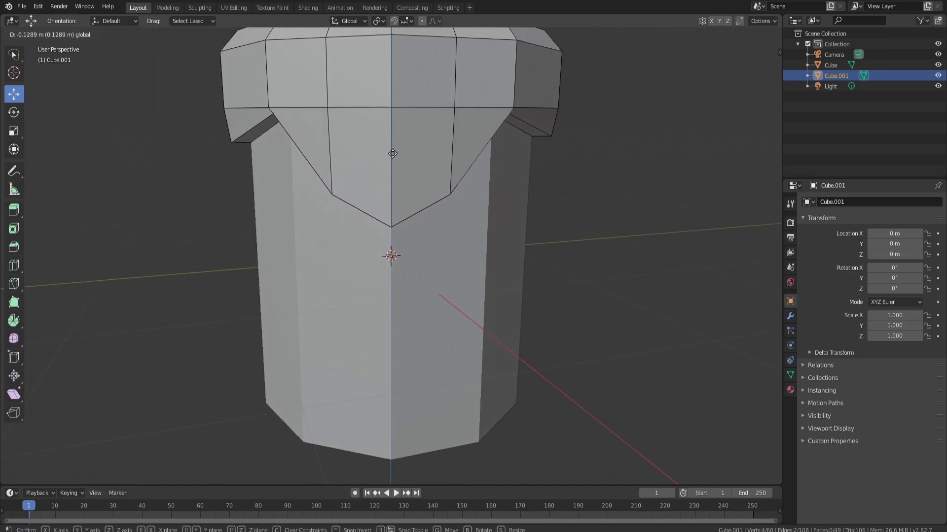
{"action": "left_click", "coordinate": [392, 160]}
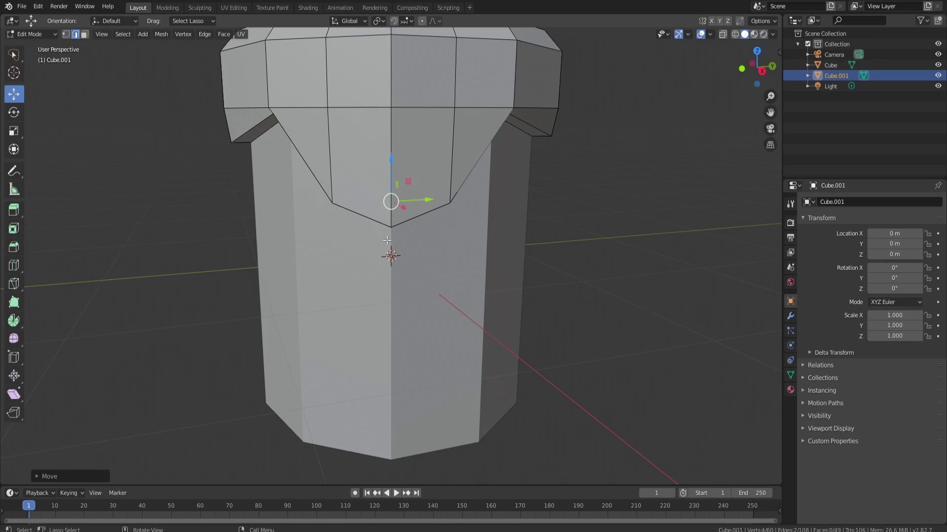
Select the edge loop along the cap's jagged lower rim and scale it outward to about 1.06
{"action": "scroll", "coordinate": [472, 188], "scroll_direction": "down", "scroll_amount": 5}
{"action": "key", "text": "a"}
{"action": "mouse_move", "coordinate": [545, 167]}
{"action": "middle_mouse_down"}
{"action": "mouse_move", "coordinate": [441, 161]}
{"action": "mouse_move", "coordinate": [560, 162]}
{"action": "middle_mouse_up"}
{"action": "scroll", "coordinate": [450, 163], "scroll_direction": "up", "scroll_amount": 3}
{"action": "left_click", "coordinate": [450, 164], "text": "alt"}
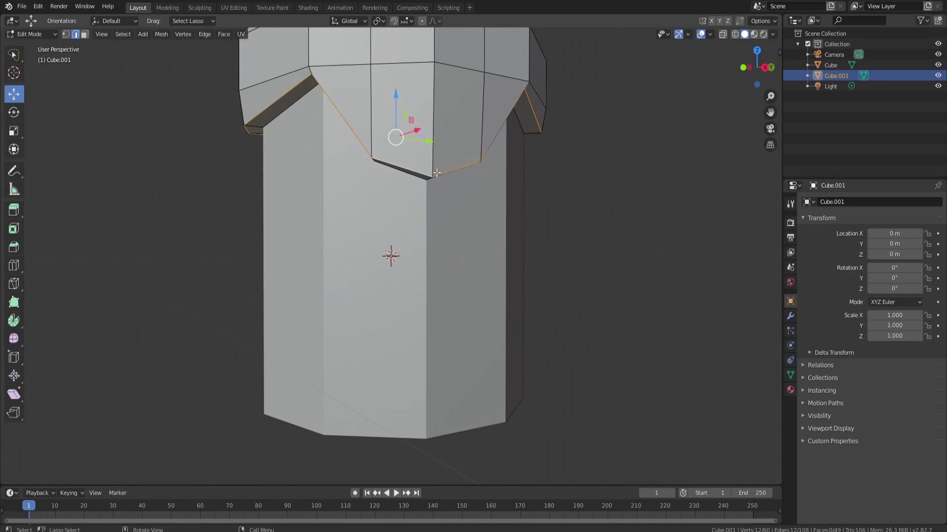
{"action": "middle_click_drag", "start_coordinate": [540, 150], "coordinate": [436, 167]}
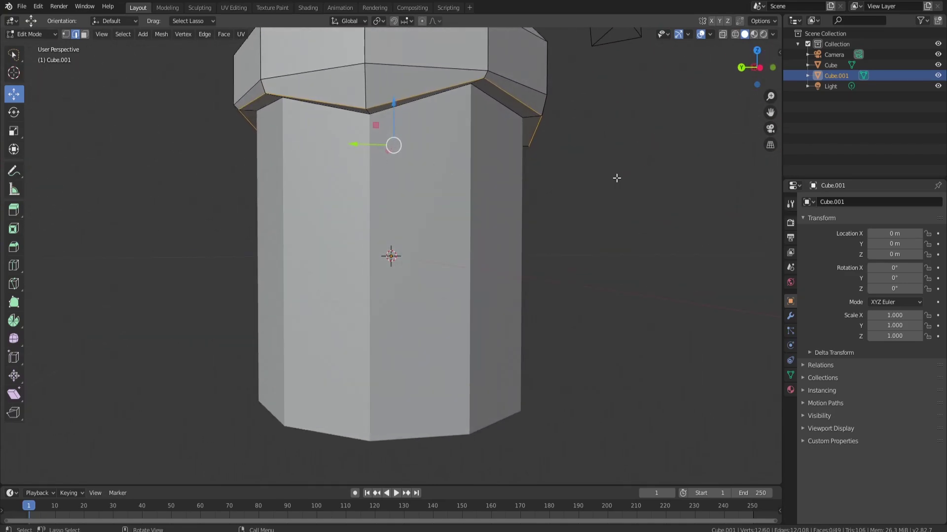
{"action": "key", "text": "s"}
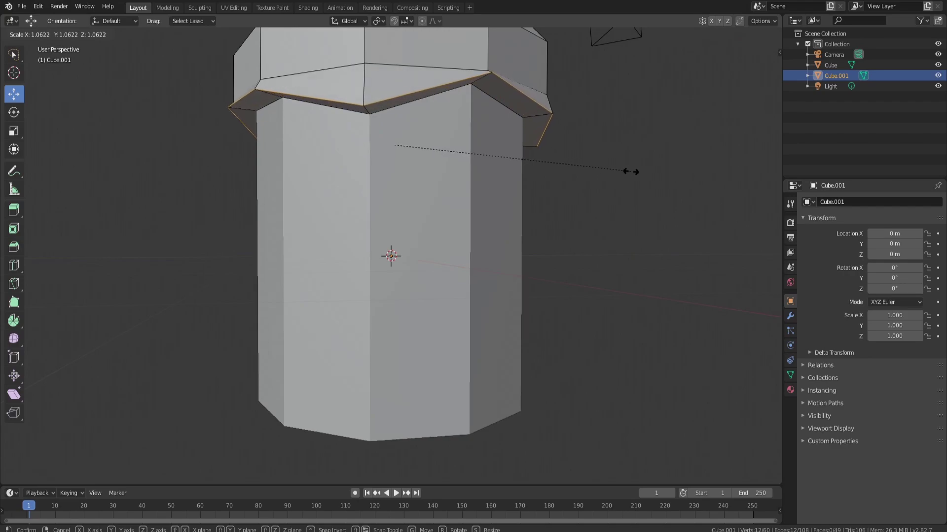
{"action": "left_click", "coordinate": [629, 172]}
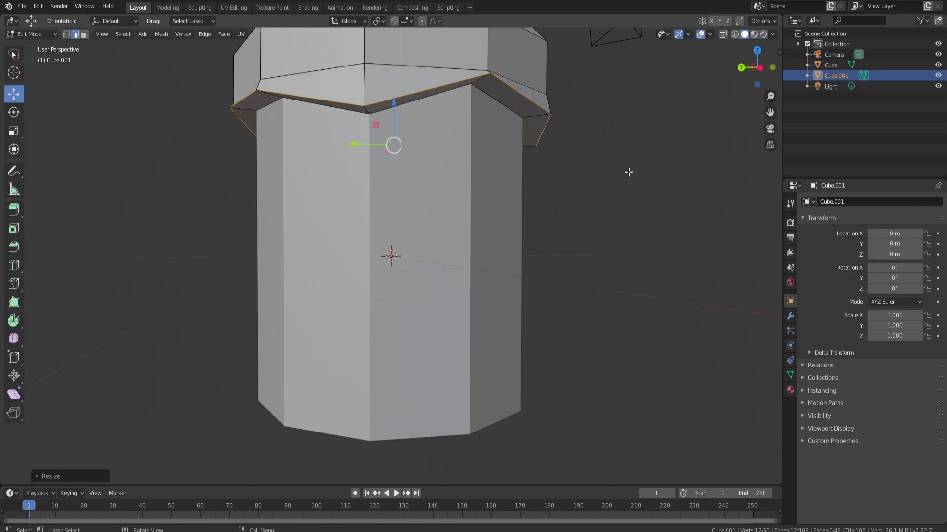
Scale the rim's edge loop inward to about 0.94 and bevel it by about 0.018 m
{"action": "middle_click_drag", "start_coordinate": [629, 172], "coordinate": [609, 155]}
{"action": "key", "text": "s"}
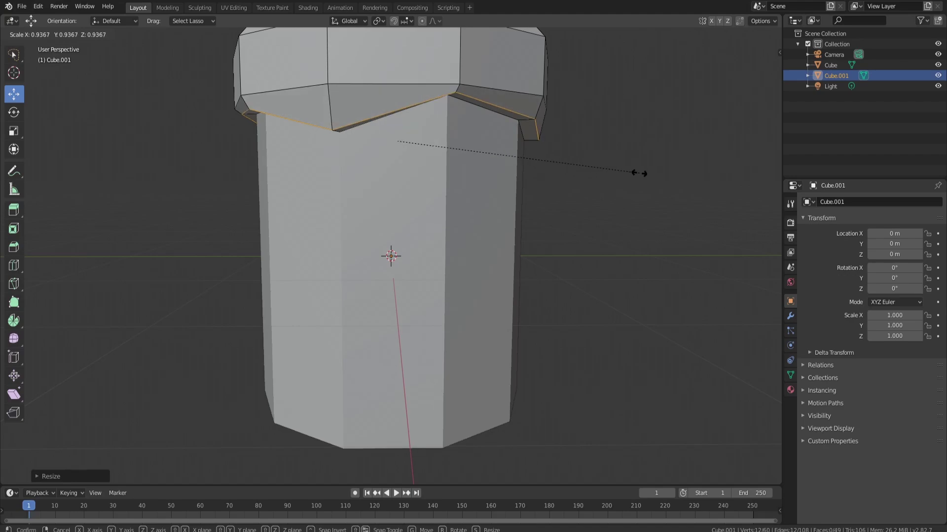
{"action": "left_click", "coordinate": [639, 173]}
{"action": "key", "text": "ctrl+b"}
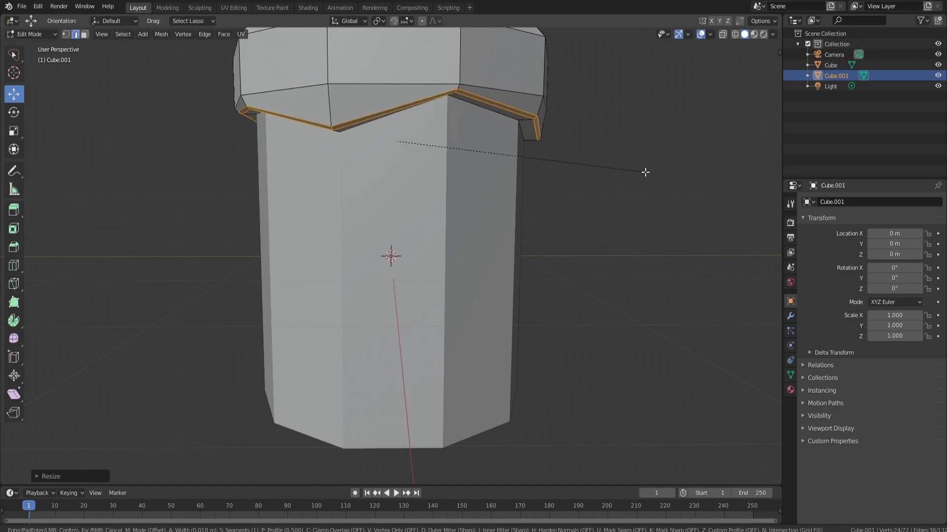
{"action": "left_click", "coordinate": [645, 172]}
Select the whole cap mesh and stretch it taller by scaling along Z only
{"action": "mouse_move", "coordinate": [595, 171]}
{"action": "middle_mouse_down"}
{"action": "mouse_move", "coordinate": [537, 171]}
{"action": "mouse_move", "coordinate": [586, 172]}
{"action": "middle_mouse_up"}
{"action": "scroll", "coordinate": [586, 172], "scroll_direction": "down", "scroll_amount": 2}
{"action": "key", "text": "a"}
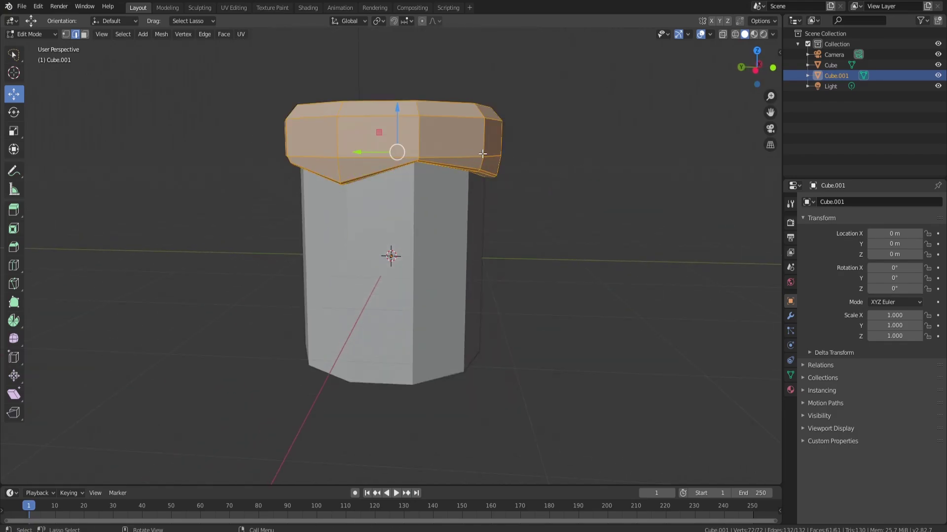
{"action": "key", "text": "s"}
{"action": "key", "text": "y"}
{"action": "key", "text": "Escape"}
{"action": "key", "text": "s"}
{"action": "key", "text": "z"}
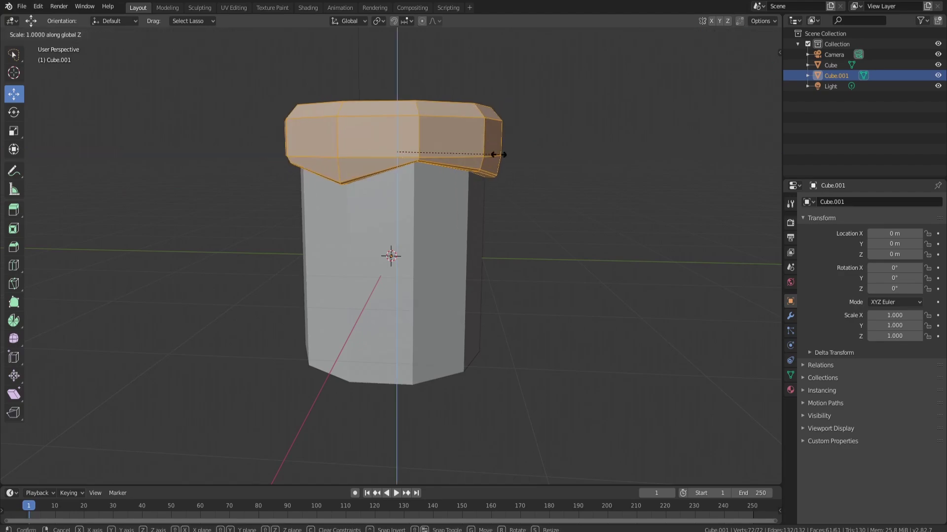
{"action": "left_click", "coordinate": [528, 157]}
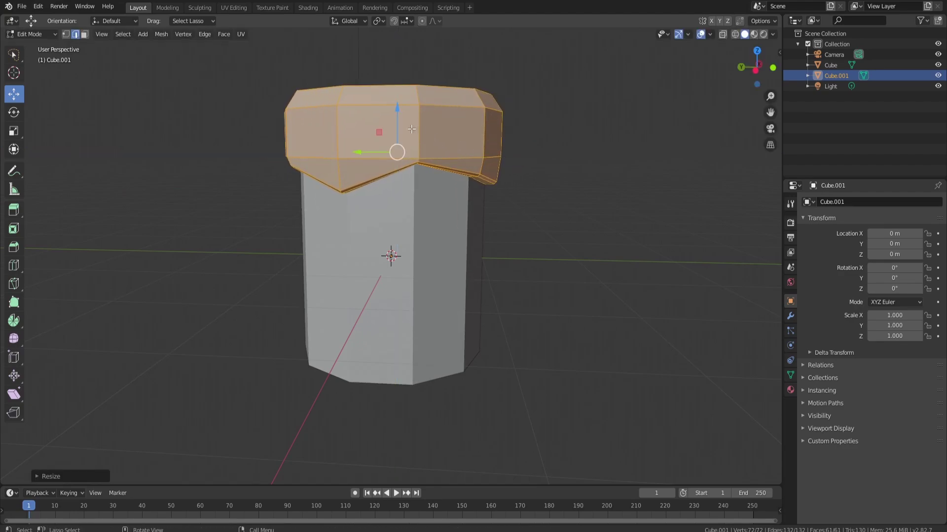
Move the cap mesh down over the upper part of the cylinder body and return to Object Mode
{"action": "left_click_drag", "start_coordinate": [398, 118], "coordinate": [401, 158]}
{"action": "middle_click_drag", "start_coordinate": [401, 159], "coordinate": [473, 152]}
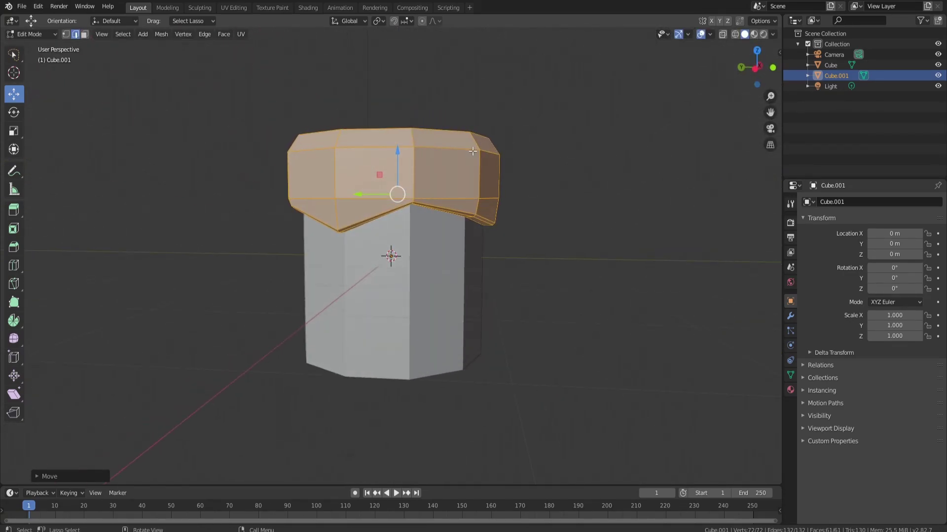
{"action": "key", "text": "Tab"}
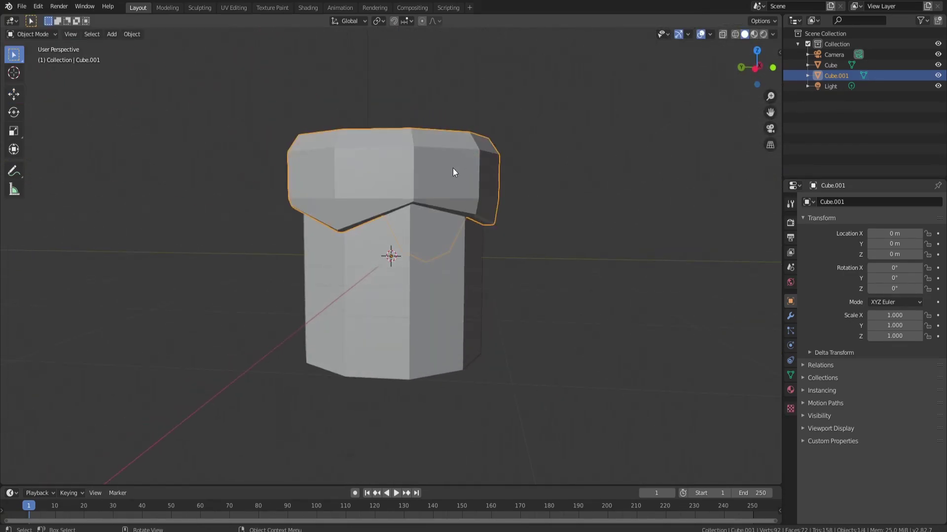
Apply smooth shading to the grass cap and to the cylinder body beneath it
{"action": "right_click", "coordinate": [415, 156]}
{"action": "left_click", "coordinate": [415, 156]}
{"action": "left_click", "coordinate": [423, 281]}
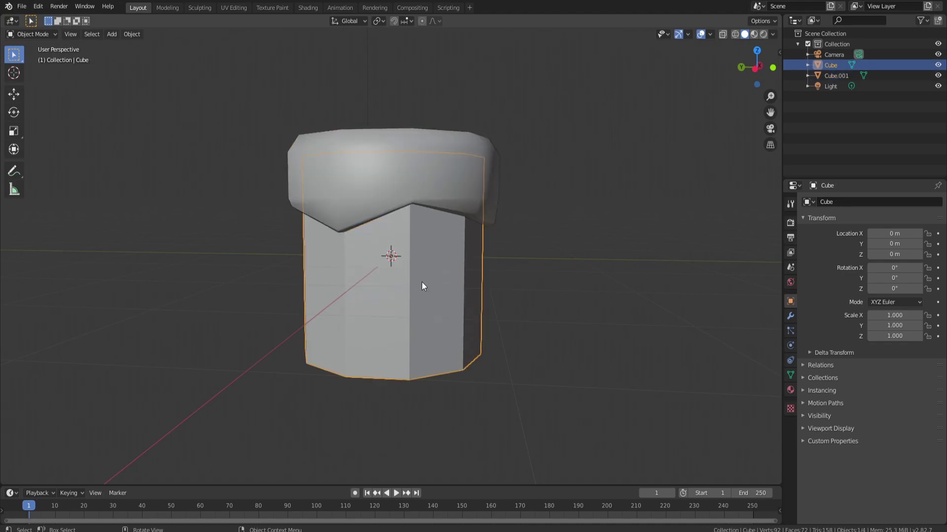
{"action": "right_click", "coordinate": [420, 296]}
{"action": "left_click", "coordinate": [397, 299]}
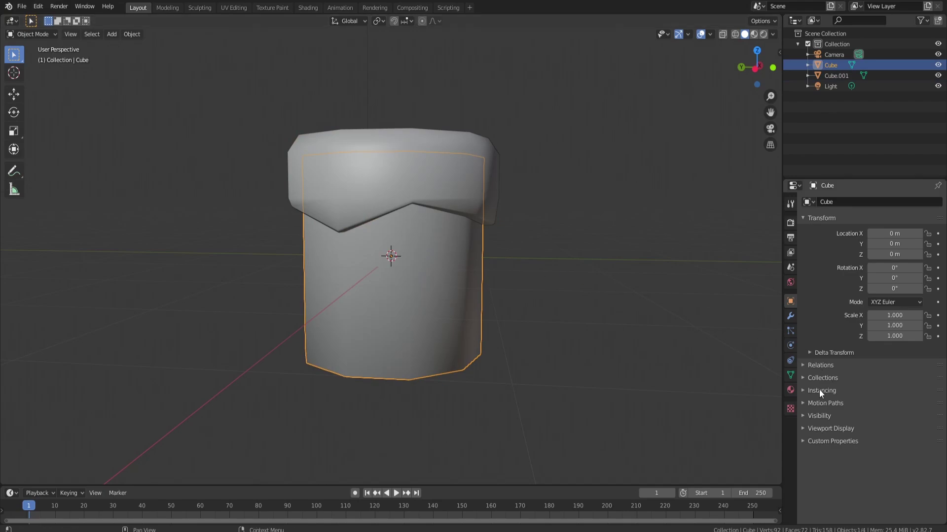
Enable Auto Smooth for the body mesh's normals and set its angle to 38°
{"action": "left_click", "coordinate": [790, 375]}
{"action": "left_click", "coordinate": [800, 384]}
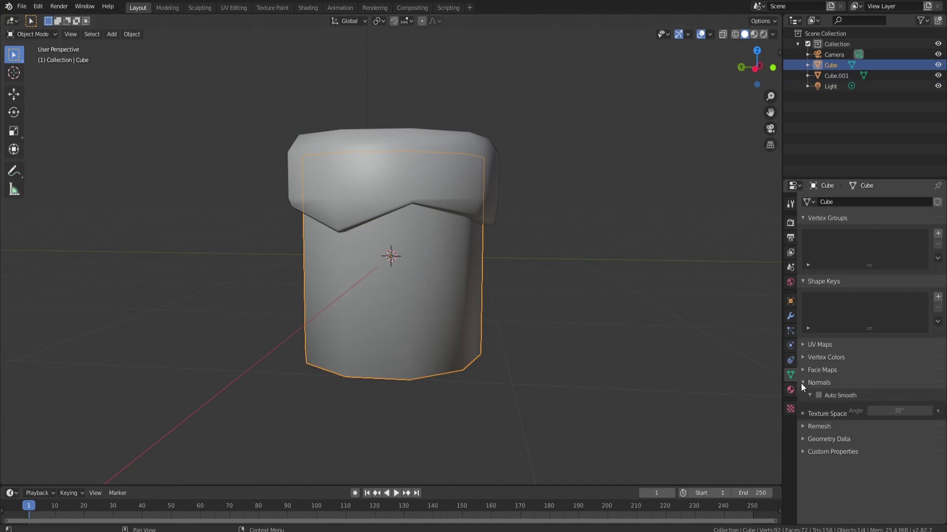
{"action": "left_click", "coordinate": [818, 395]}
{"action": "left_click_drag", "start_coordinate": [871, 407], "coordinate": [896, 407]}
{"action": "middle_click_drag", "start_coordinate": [488, 348], "coordinate": [403, 306]}
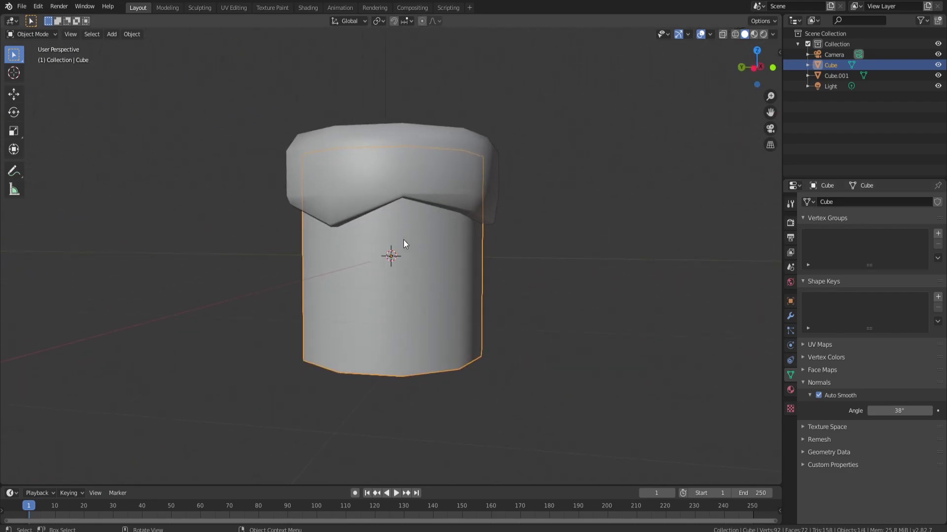
In Edit Mode, add a centred horizontal loop cut around the body and scale the loop slightly inward
{"action": "key", "text": "Tab"}
{"action": "middle_click_drag", "start_coordinate": [392, 274], "coordinate": [420, 262]}
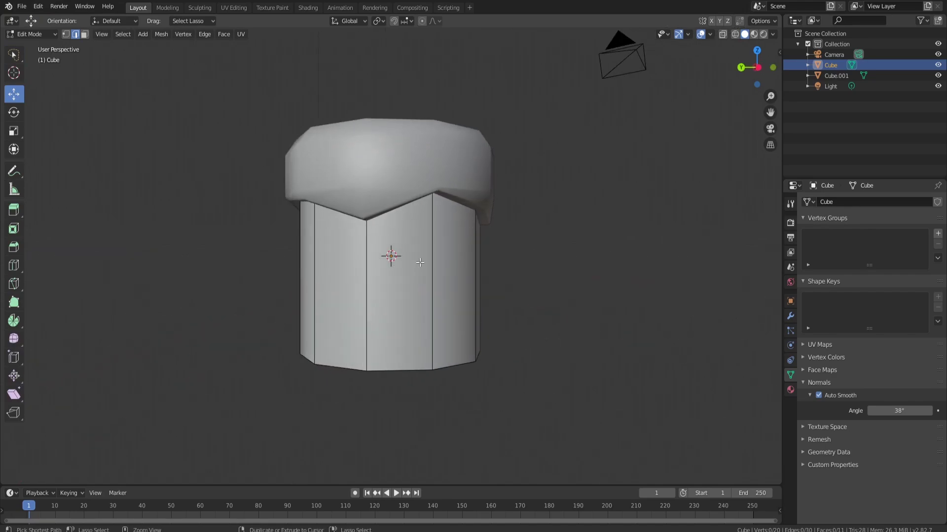
{"action": "key", "text": "ctrl+r"}
{"action": "left_click", "coordinate": [420, 262]}
{"action": "right_click", "coordinate": [420, 262]}
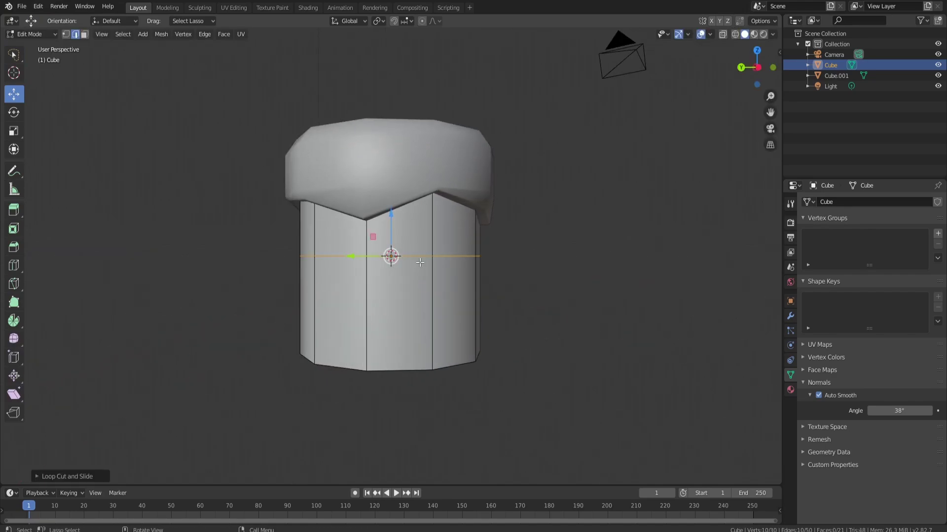
{"action": "key", "text": "s"}
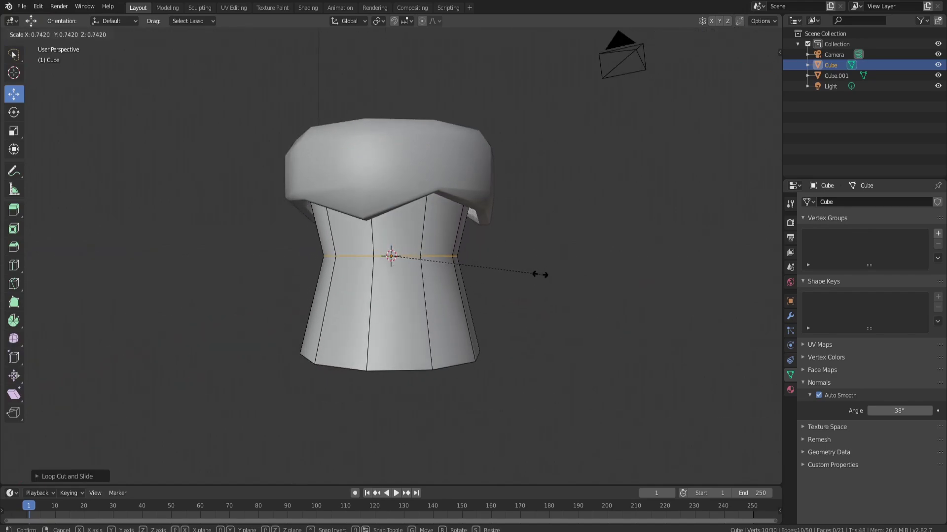
{"action": "left_click", "coordinate": [576, 277]}
Scale the body's middle edge loop outward to about 1.25 so the sides bulge
{"action": "mouse_move", "coordinate": [486, 264]}
{"action": "middle_mouse_down"}
{"action": "mouse_move", "coordinate": [531, 256]}
{"action": "mouse_move", "coordinate": [503, 262]}
{"action": "middle_mouse_up"}
{"action": "key", "text": "s"}
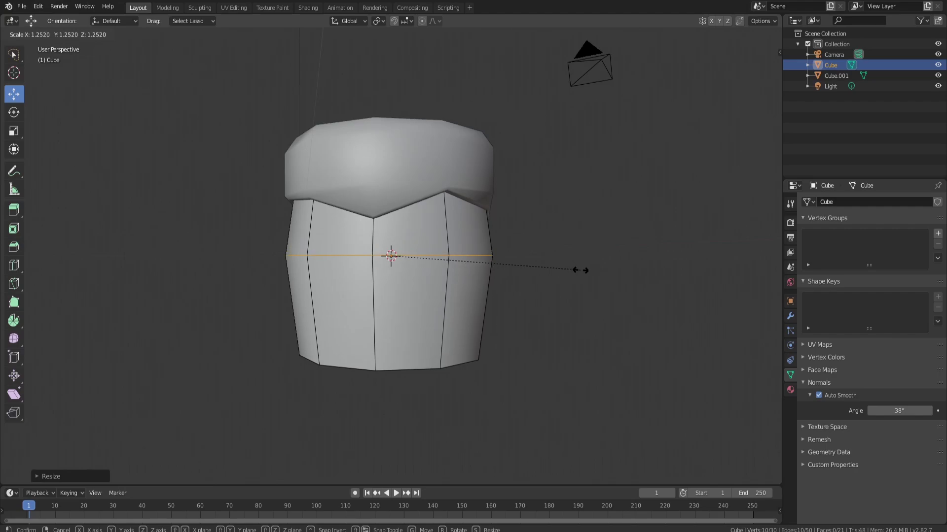
{"action": "left_click", "coordinate": [580, 270]}
Add a horizontal loop cut around the body's lower half and scale it outward to about 1.05
{"action": "middle_click_drag", "start_coordinate": [579, 268], "coordinate": [613, 256]}
{"action": "key", "text": "ctrl+r"}
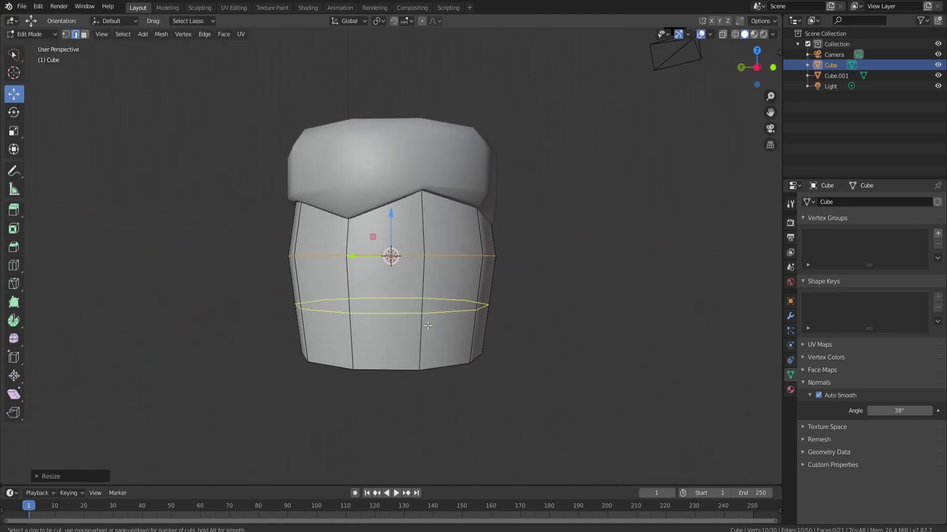
{"action": "left_click", "coordinate": [431, 318]}
{"action": "left_click", "coordinate": [496, 317]}
{"action": "key", "text": "s"}
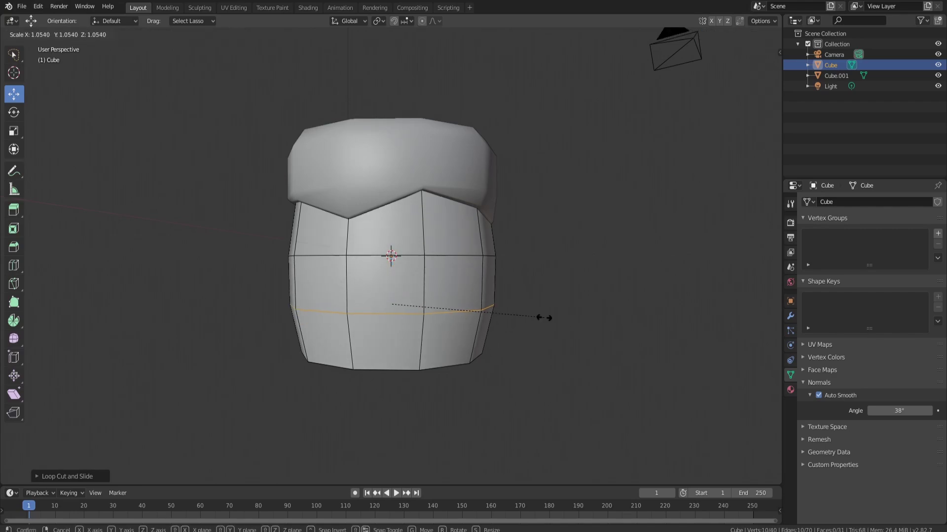
{"action": "left_click", "coordinate": [541, 317]}
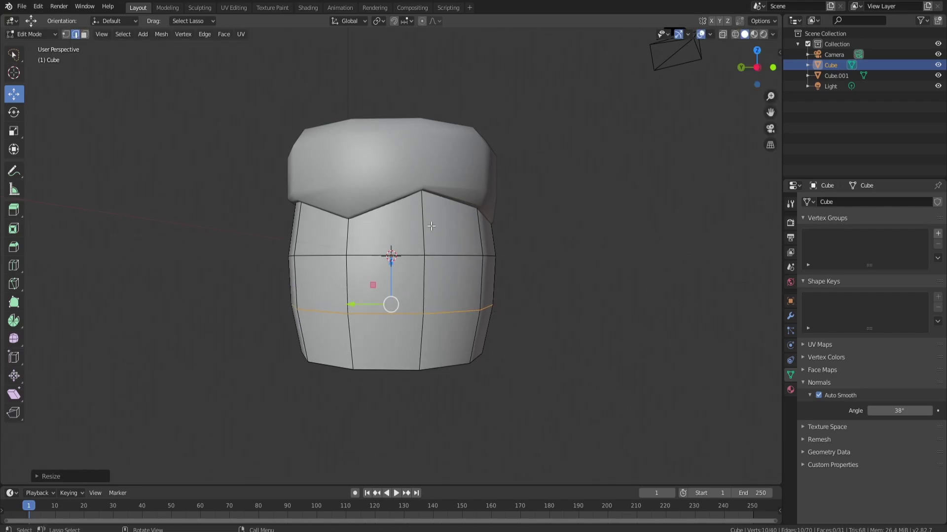
Add a loop cut around the body's upper half, scale it inward to about 0.95, and return to Object Mode
{"action": "key", "text": "ctrl+r"}
{"action": "left_click", "coordinate": [432, 226]}
{"action": "left_click", "coordinate": [431, 226]}
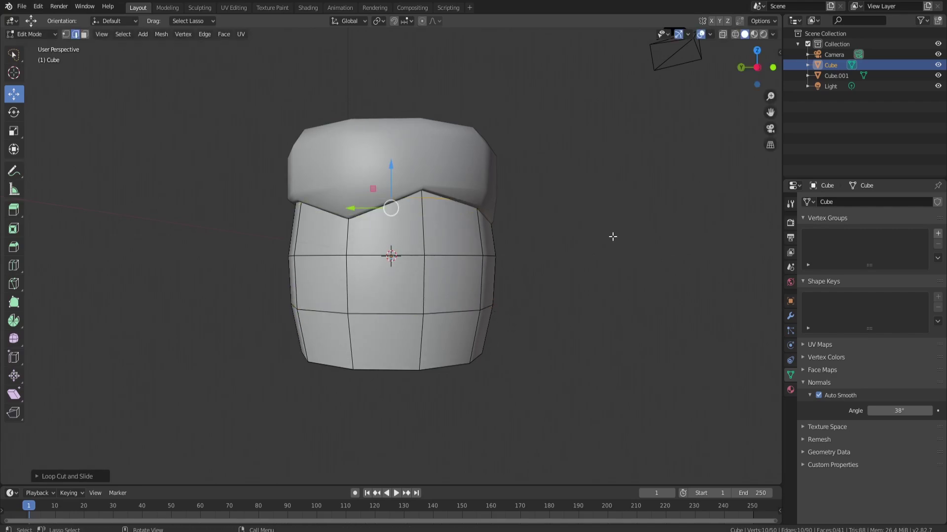
{"action": "key", "text": "s"}
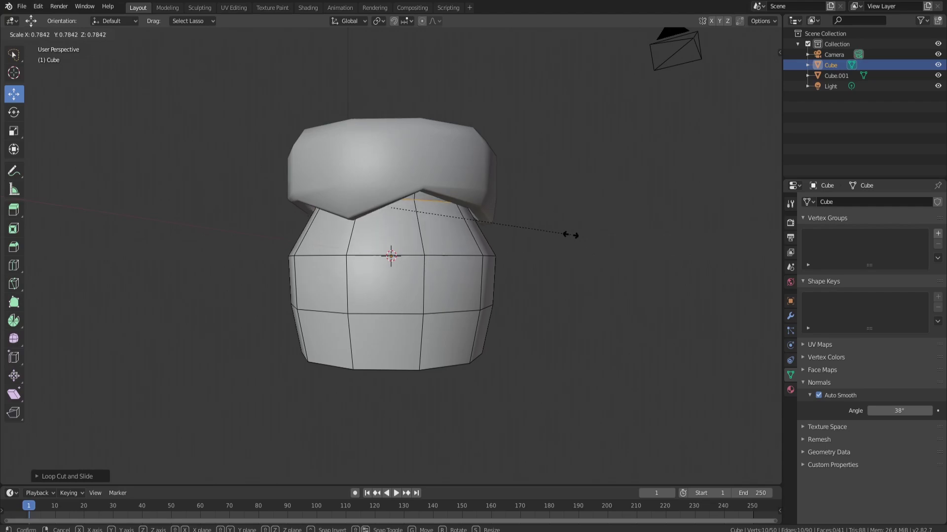
{"action": "left_click", "coordinate": [609, 232]}
{"action": "middle_click_drag", "start_coordinate": [566, 192], "coordinate": [423, 211]}
{"action": "key", "text": "Tab"}
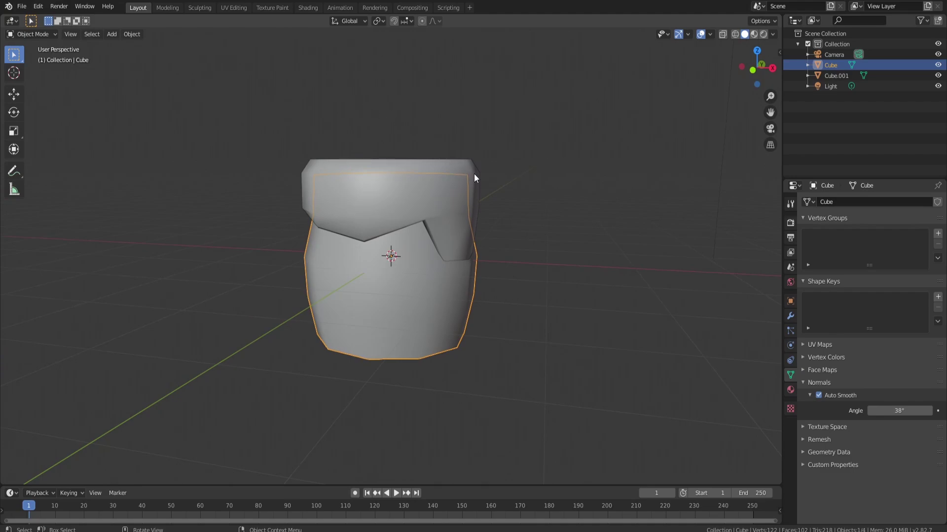
{"action": "middle_click_drag", "start_coordinate": [535, 177], "coordinate": [637, 170]}
{"action": "scroll", "coordinate": [637, 170], "scroll_direction": "up", "scroll_amount": 1}
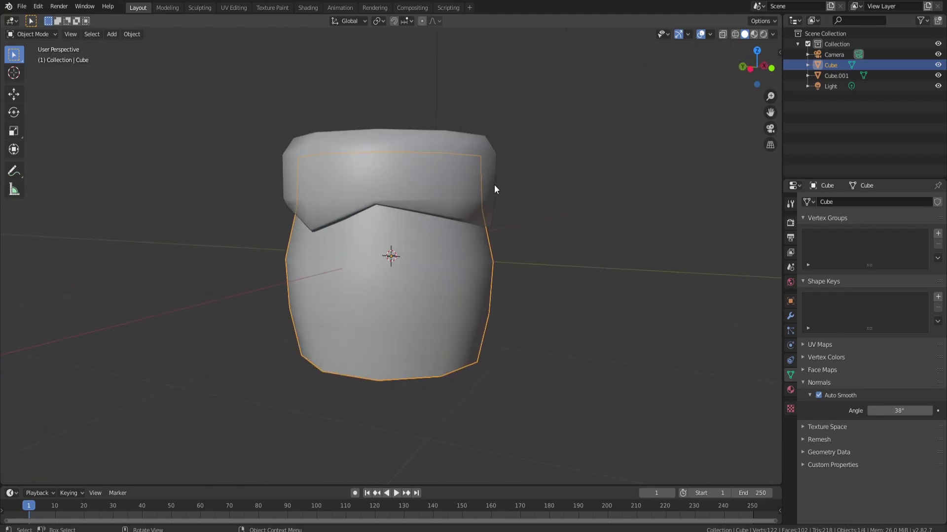
Switch to the UV Editing workspace and load the Color Grid.png image into the UV editor
{"action": "left_click", "coordinate": [237, 9]}
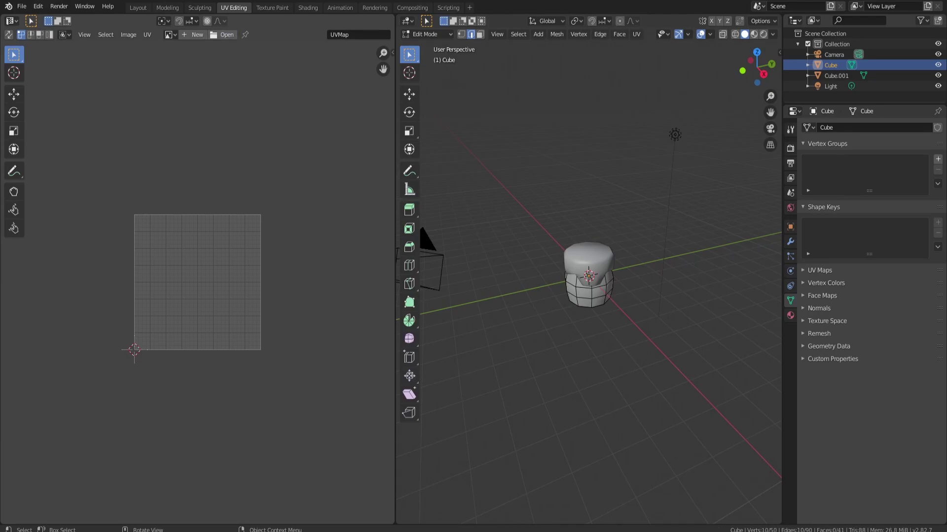
{"action": "scroll", "coordinate": [169, 332], "scroll_direction": "up", "scroll_amount": 4}
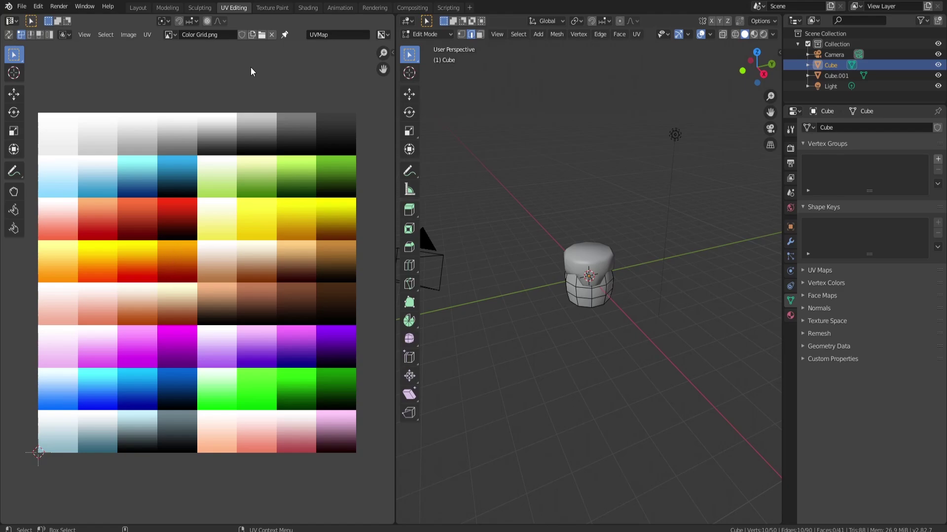
Leave the body's Edit Mode, select both the cap and the body, and enter Edit Mode on them together
{"action": "left_click", "coordinate": [553, 290]}
{"action": "key", "text": "Tab"}
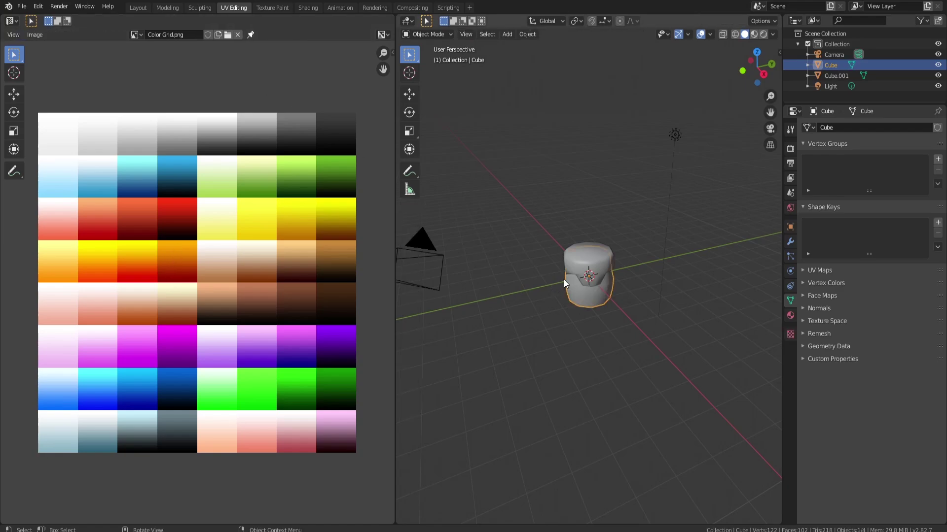
{"action": "left_click", "coordinate": [591, 255], "text": "shift"}
{"action": "left_click", "coordinate": [589, 294], "text": "shift"}
{"action": "key", "text": "Tab"}
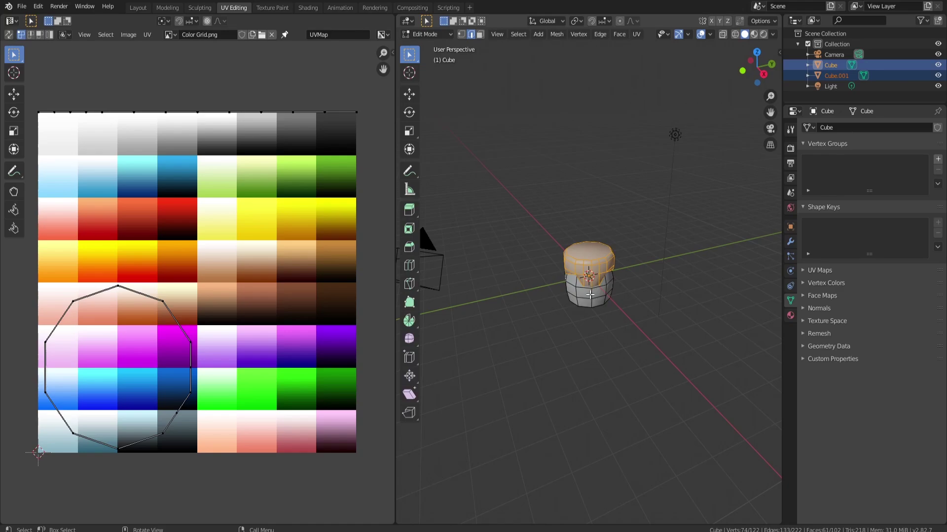
Unwrap the selected cap from the front orthographic view using Project from View (Bounds)
{"action": "key", "text": "KP_1"}
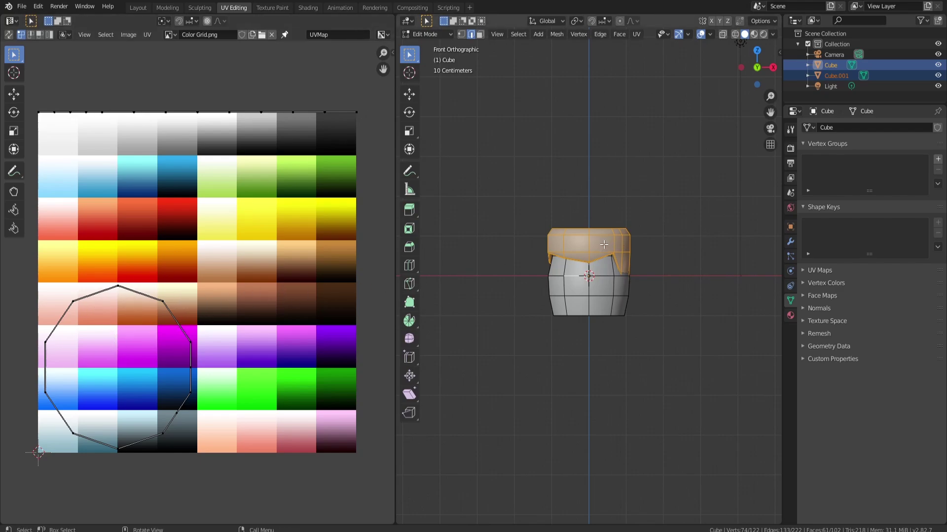
{"action": "key", "text": "u"}
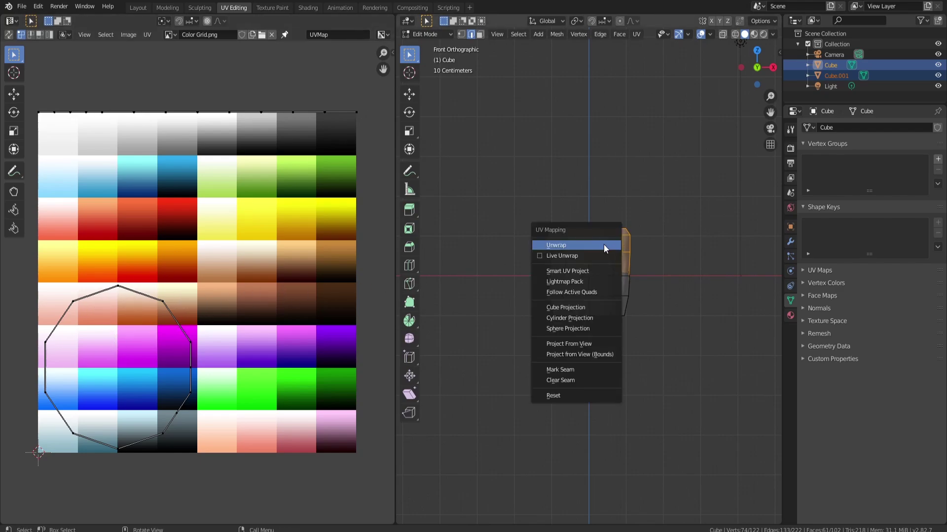
{"action": "left_click", "coordinate": [566, 354]}
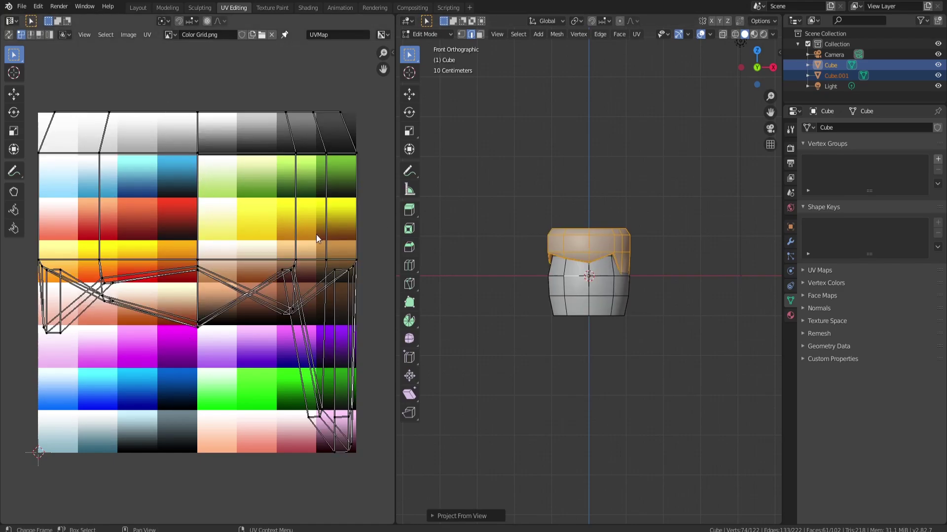
Shrink all the cap's UVs to a tiny island and move it onto the lime-to-dark-green swatch in the color grid's second row
{"action": "key", "text": "a"}
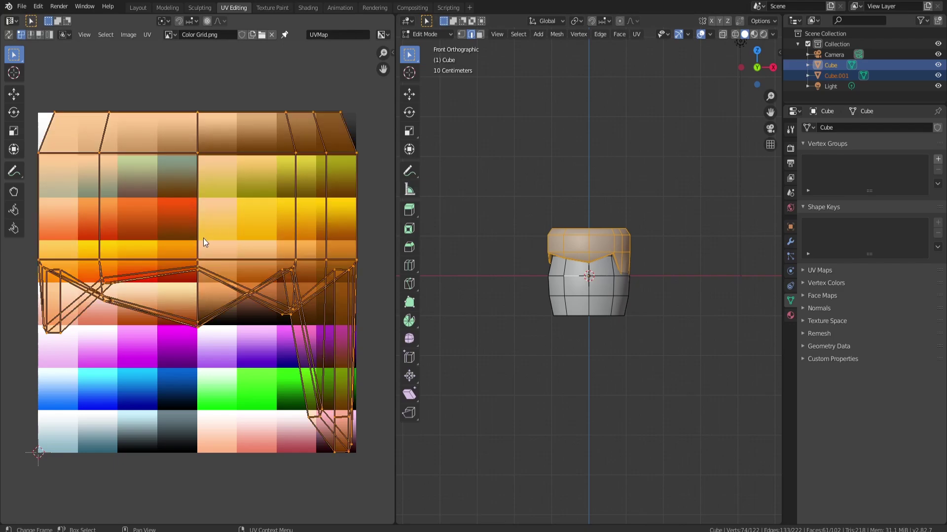
{"action": "key", "text": "s"}
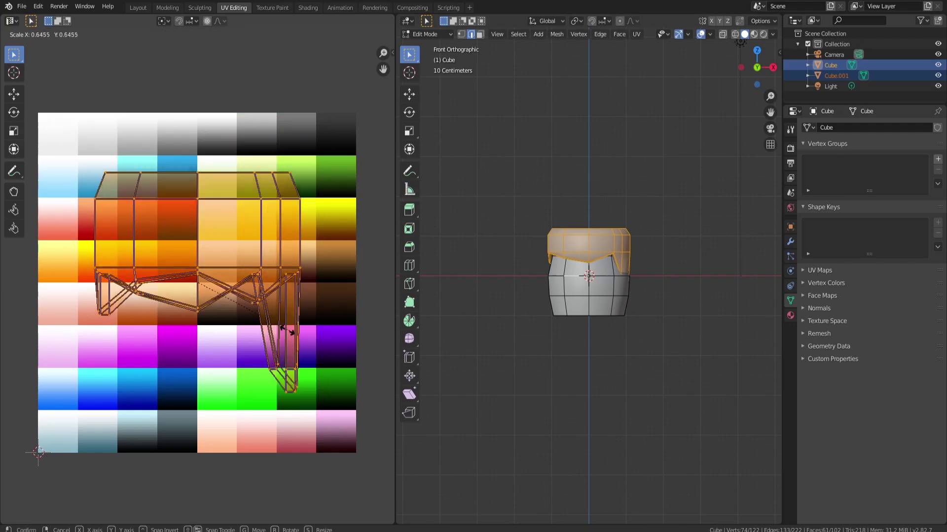
{"action": "left_click", "coordinate": [245, 307]}
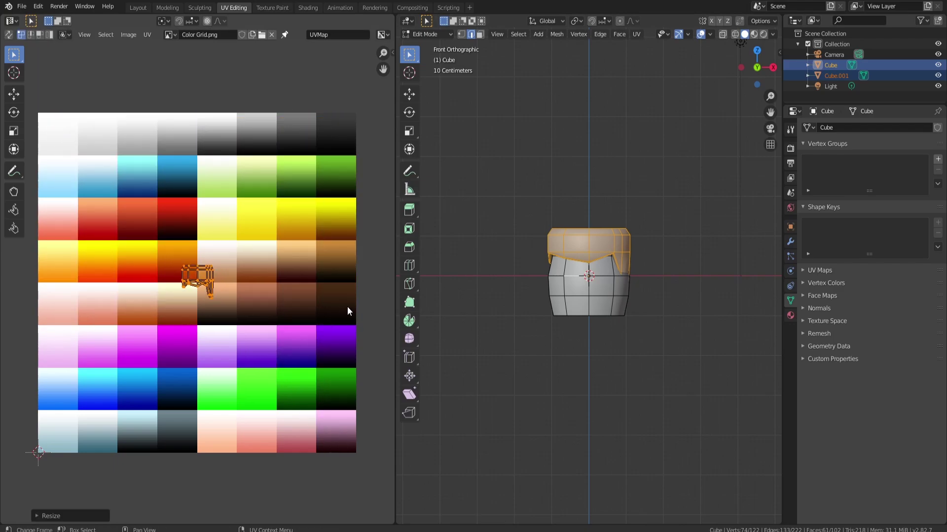
{"action": "key", "text": "s"}
{"action": "left_click", "coordinate": [236, 294]}
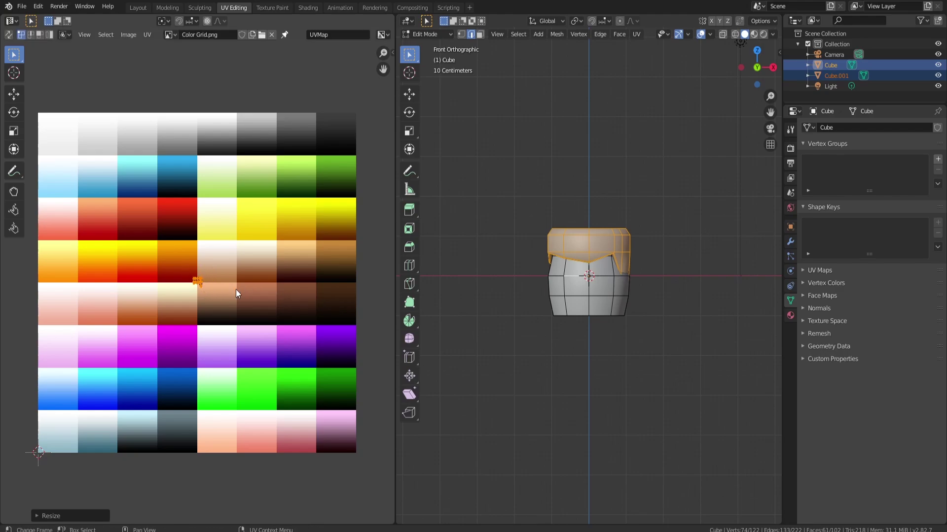
{"action": "key", "text": "g"}
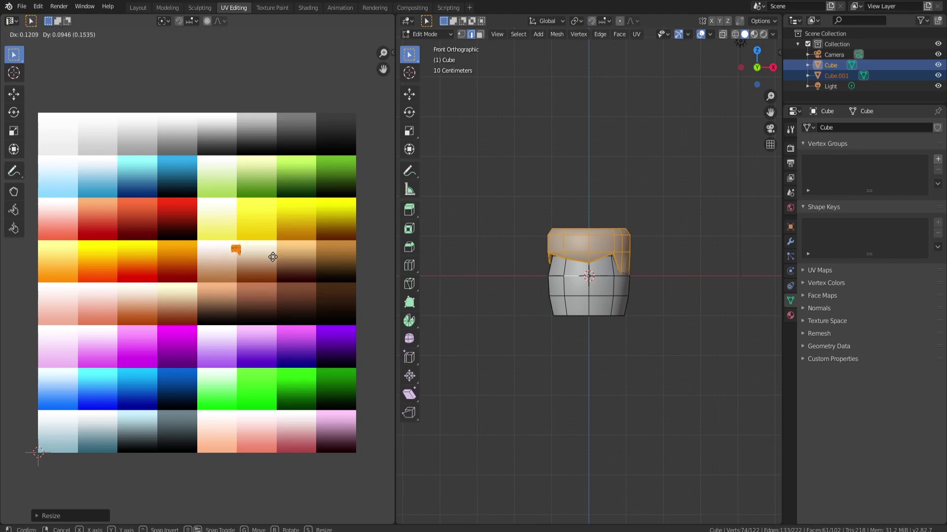
{"action": "left_click", "coordinate": [333, 190]}
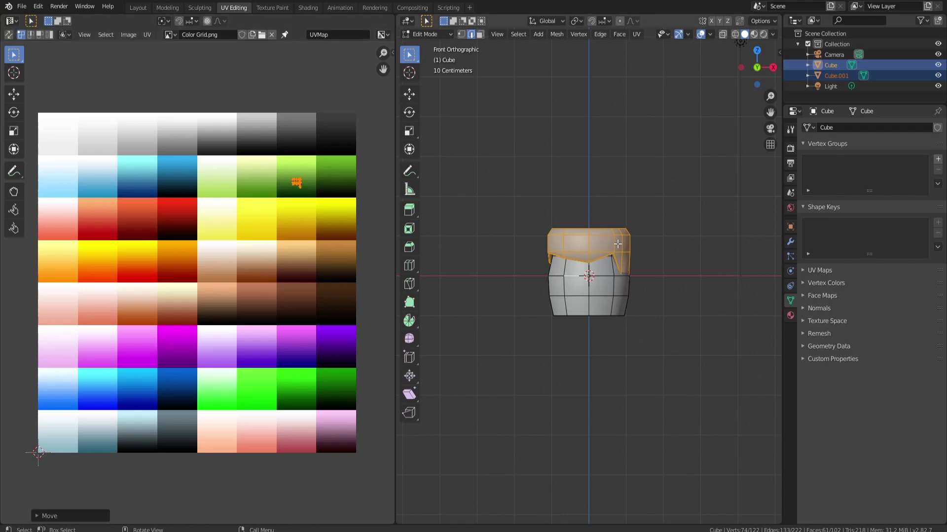
Set the material's Base Color to an Image Texture using Color Grid.png and display the viewport in Material Preview
{"action": "left_click", "coordinate": [789, 315]}
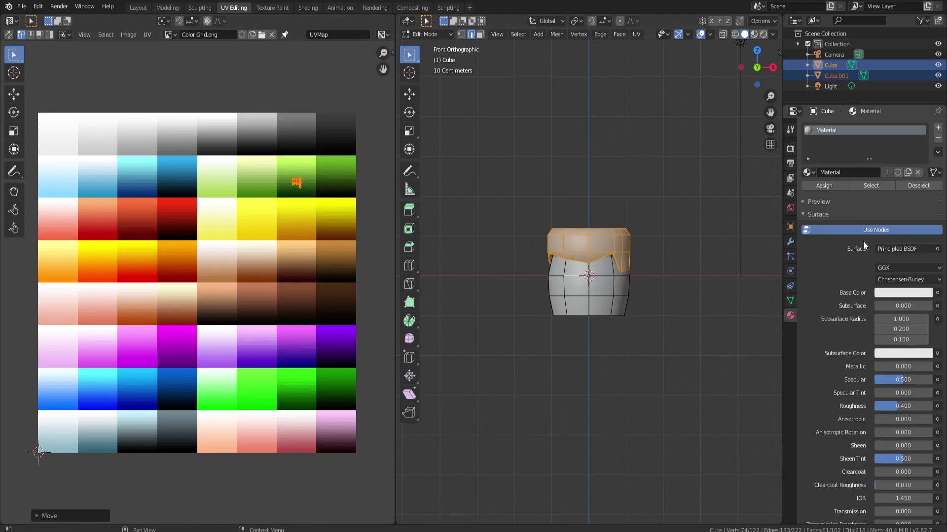
{"action": "left_click", "coordinate": [937, 293]}
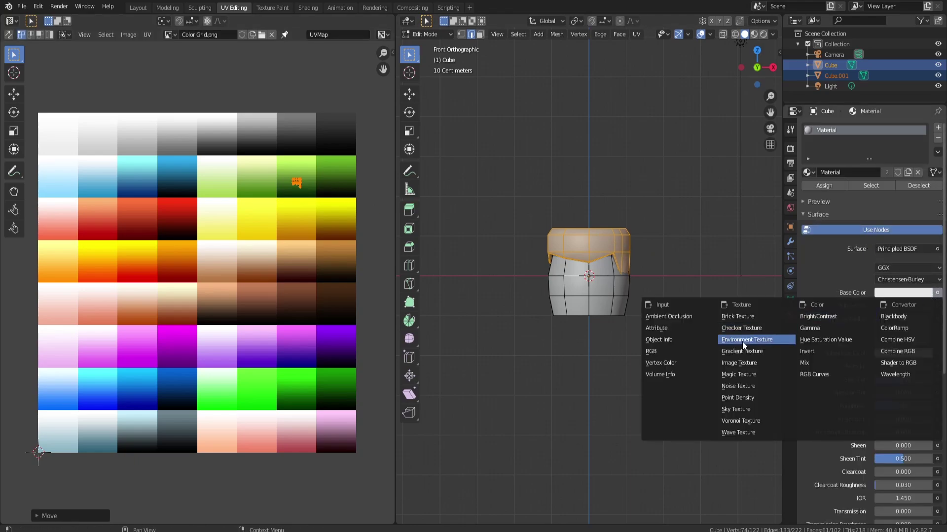
{"action": "left_click", "coordinate": [741, 364]}
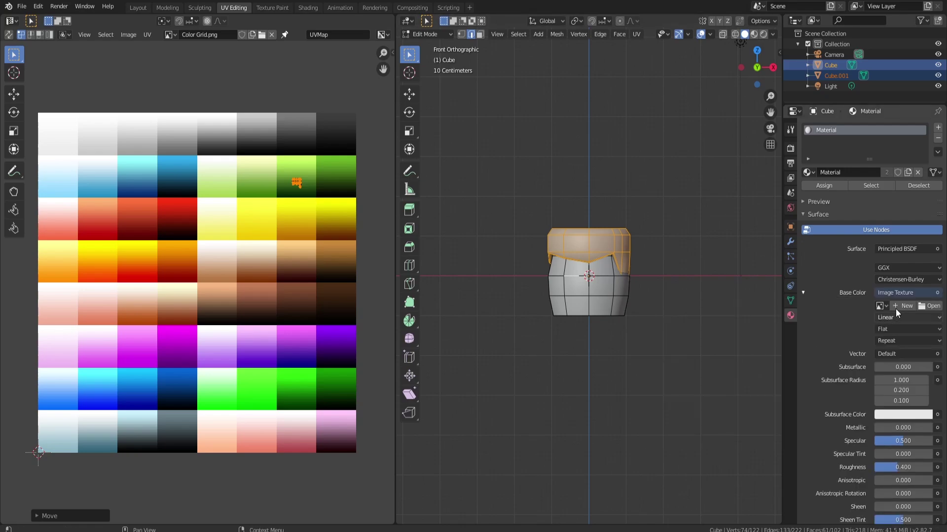
{"action": "left_click", "coordinate": [880, 306]}
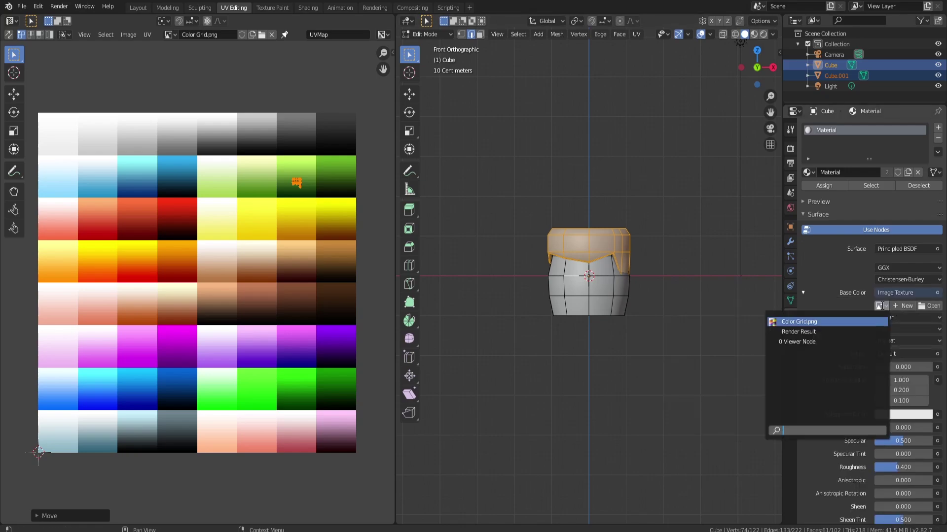
{"action": "left_click", "coordinate": [796, 322]}
{"action": "key", "text": "z"}
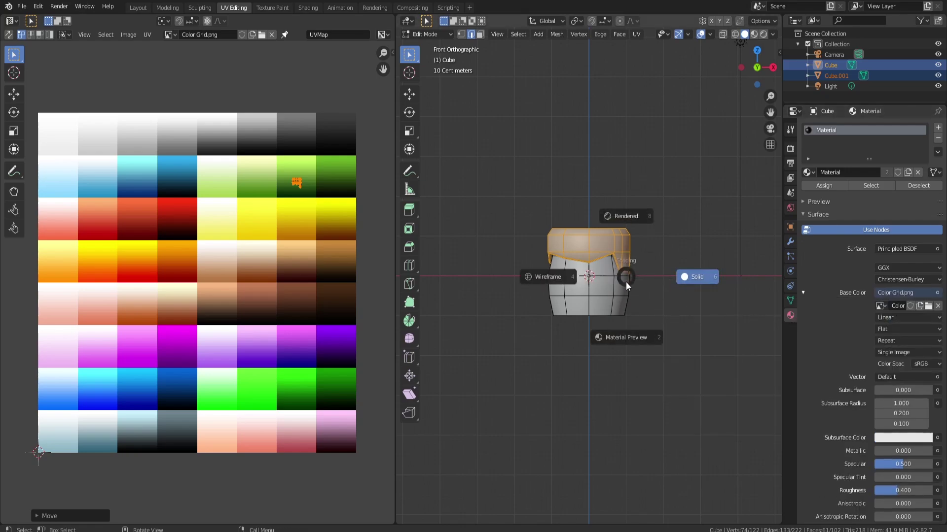
{"action": "left_click", "coordinate": [630, 337]}
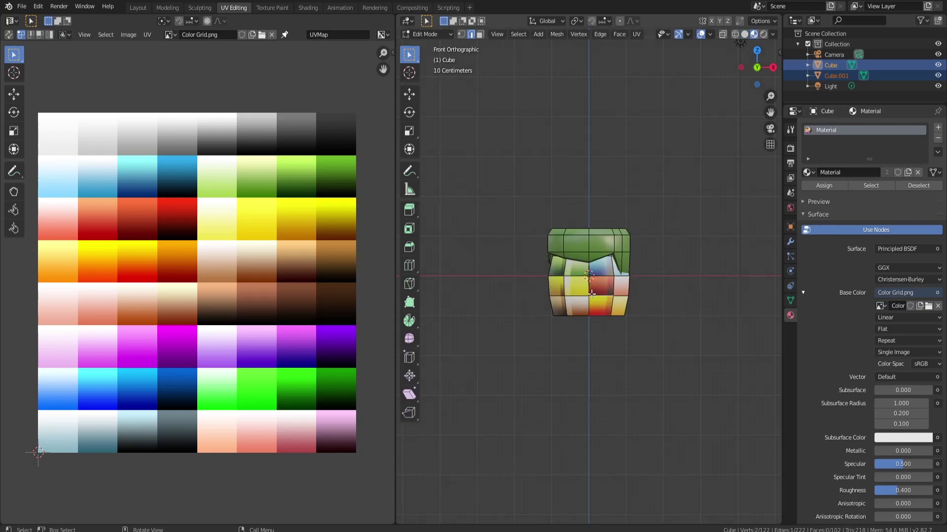
Select the whole linked cliff body and unwrap it from the front view using Project from View (Bounds)
{"action": "key", "text": "ctrl+l"}
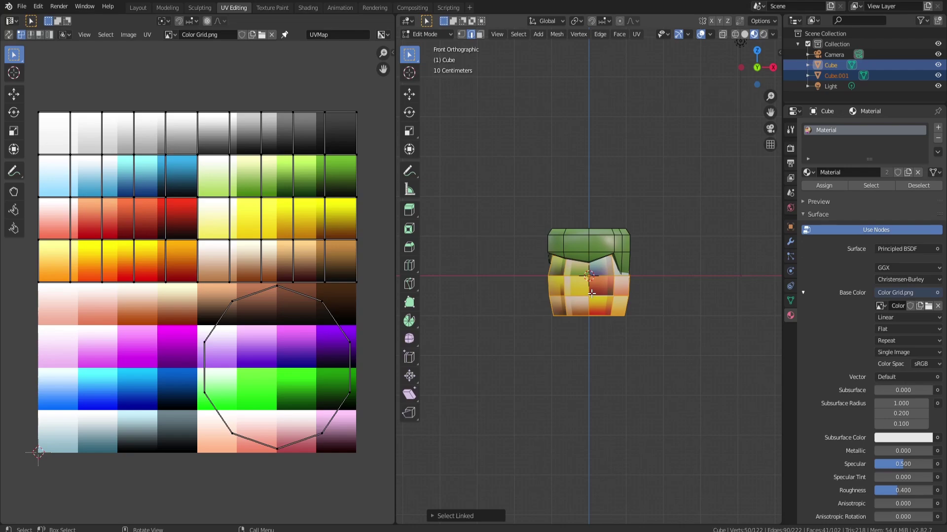
{"action": "key", "text": "u"}
{"action": "left_click", "coordinate": [567, 294]}
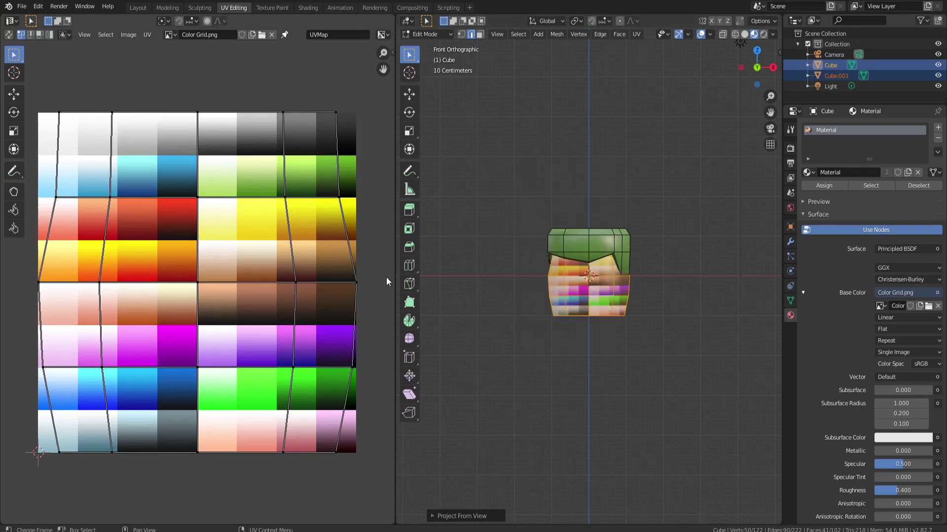
Shrink the body's UVs to a tiny island, place it on the white-to-brown swatch in the grid's fourth row, and leave Edit Mode
{"action": "key", "text": "a"}
{"action": "key", "text": "s"}
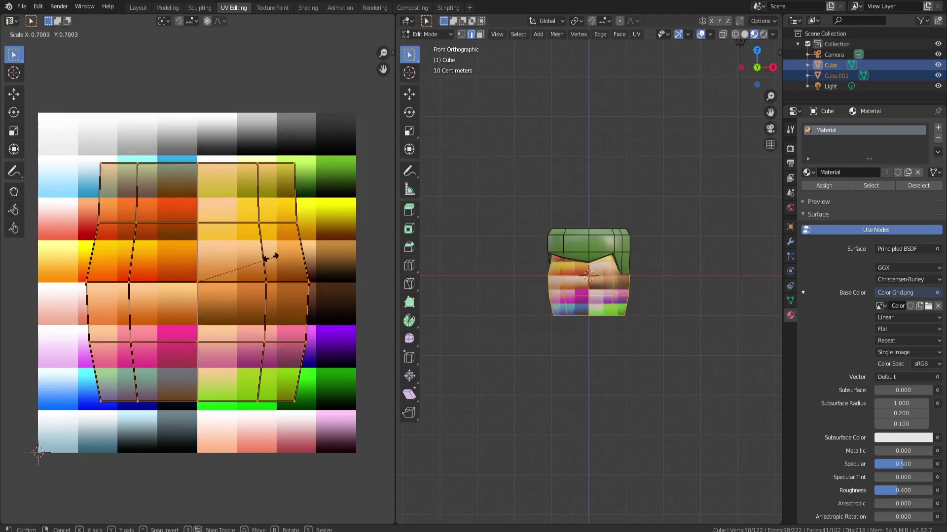
{"action": "left_click", "coordinate": [200, 277]}
{"action": "key", "text": "g"}
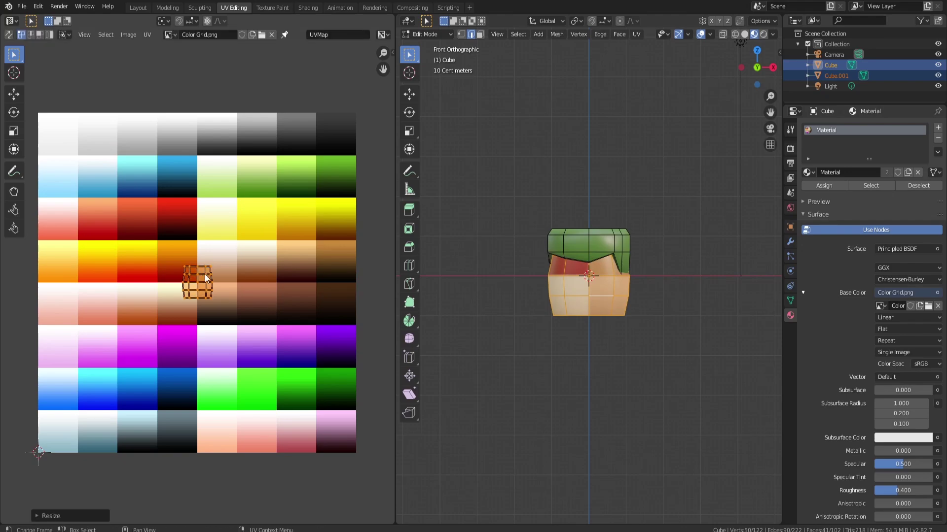
{"action": "left_click", "coordinate": [262, 253]}
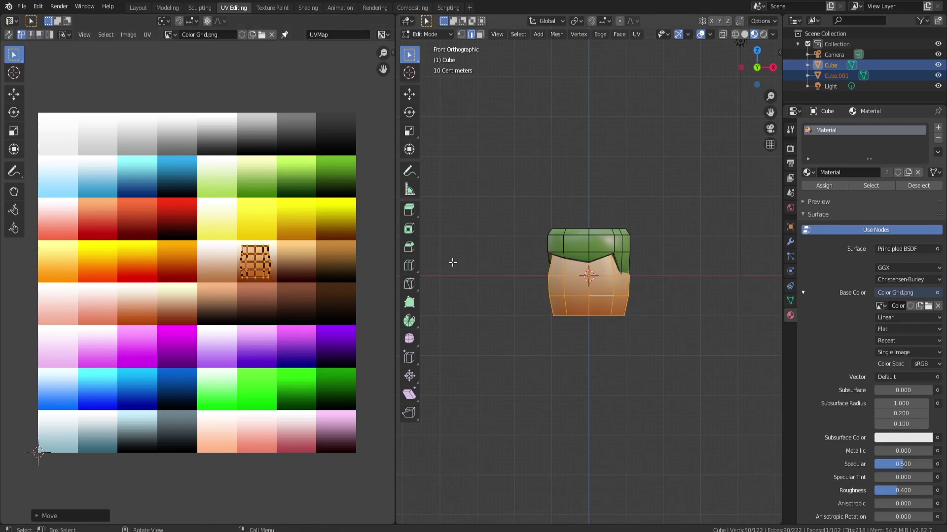
{"action": "left_click", "coordinate": [505, 267]}
{"action": "key", "text": "Tab"}
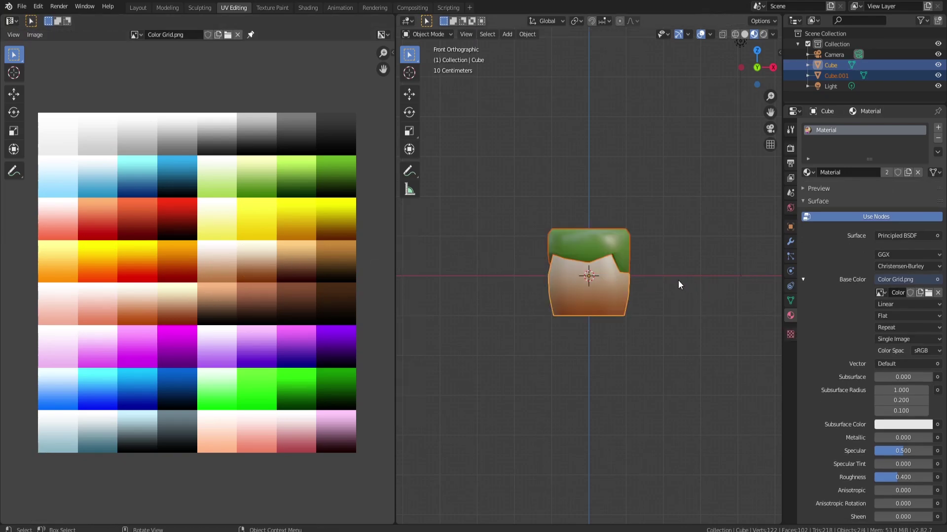
Go to the Layout workspace and display its viewport in Material Preview
{"action": "mouse_move", "coordinate": [678, 280]}
{"action": "middle_mouse_down"}
{"action": "mouse_move", "coordinate": [627, 292]}
{"action": "mouse_move", "coordinate": [665, 289]}
{"action": "middle_mouse_up"}
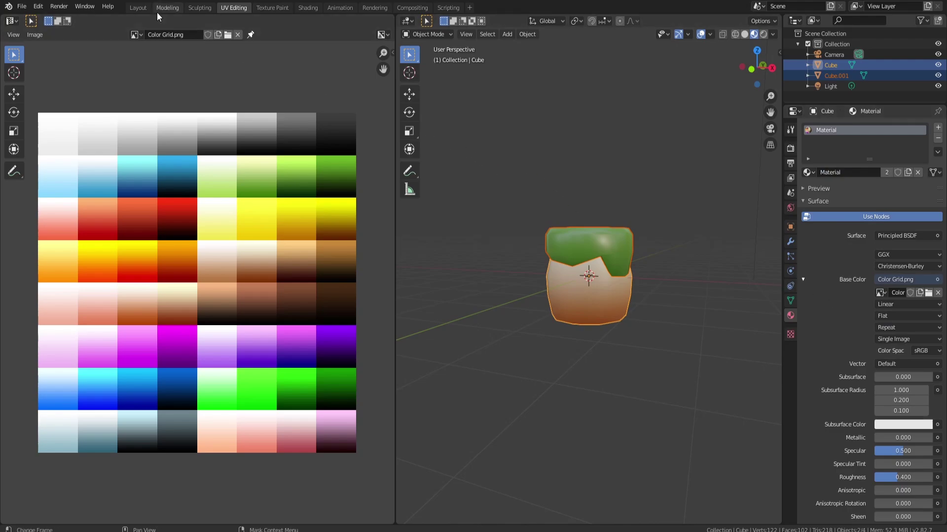
{"action": "left_click", "coordinate": [139, 8]}
{"action": "key", "text": "z"}
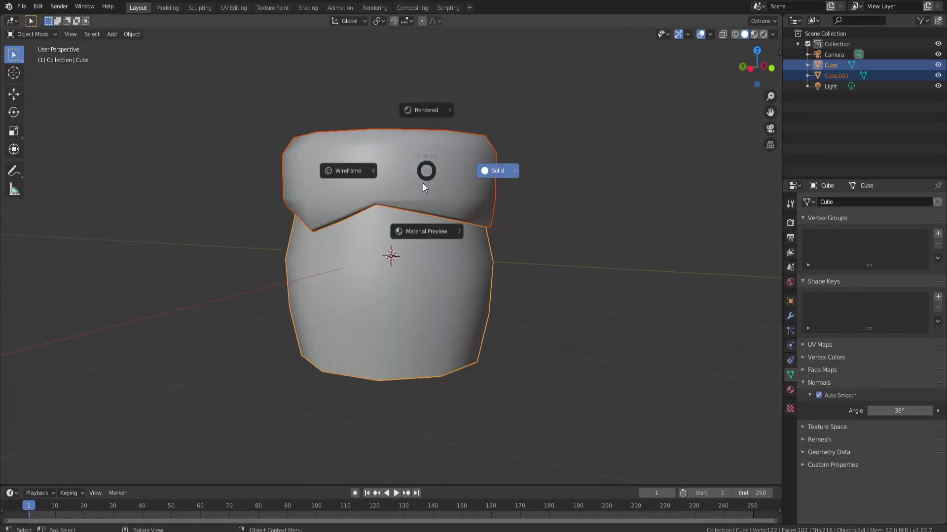
{"action": "left_click", "coordinate": [430, 235]}
{"action": "middle_click_drag", "start_coordinate": [521, 173], "coordinate": [566, 175]}
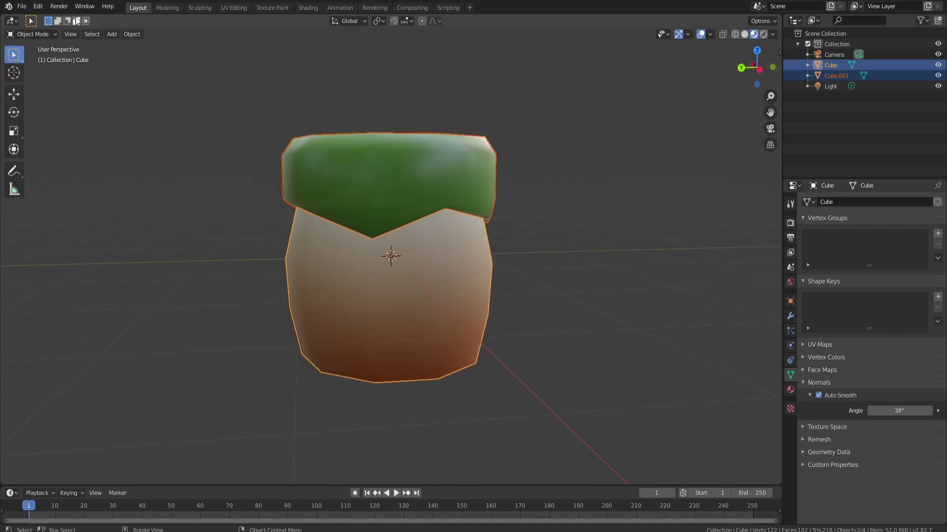
Export the cap and body as an FBX file limited to Selected Objects
{"action": "left_click", "coordinate": [22, 6]}
{"action": "mouse_move", "coordinate": [43, 165]}
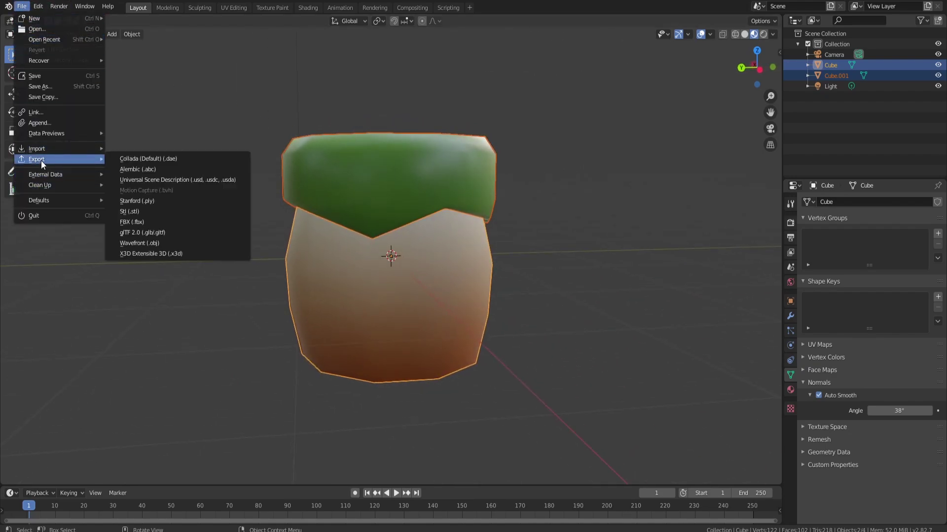
{"action": "left_click", "coordinate": [143, 225]}
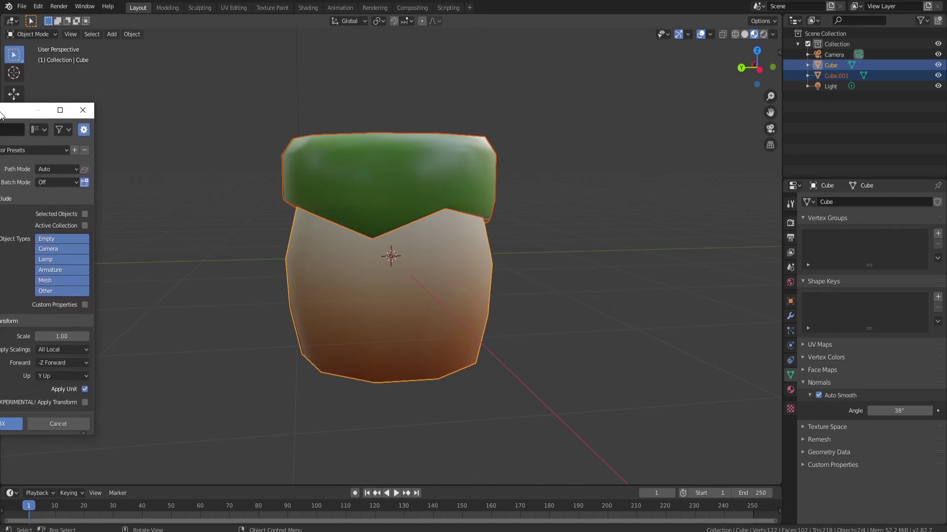
{"action": "left_click_drag", "start_coordinate": [47, 124], "coordinate": [49, 126]}
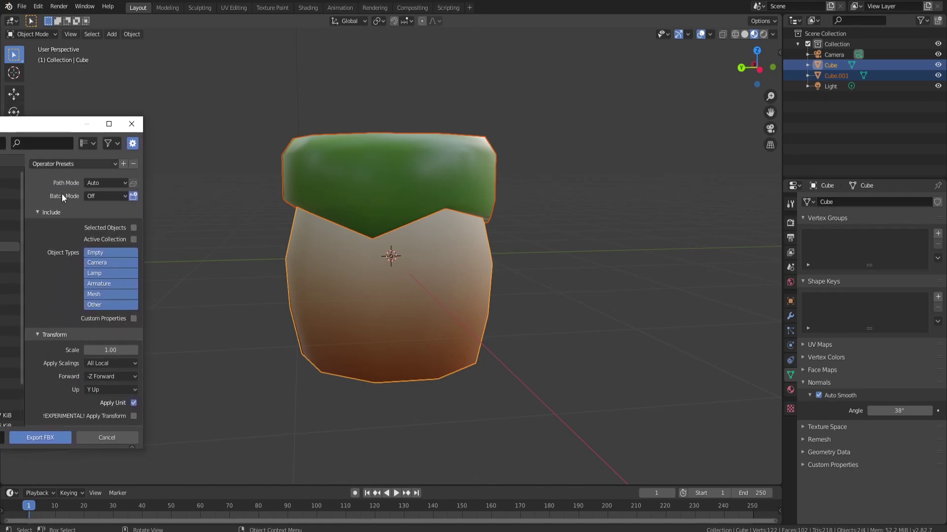
{"action": "left_click", "coordinate": [134, 229]}
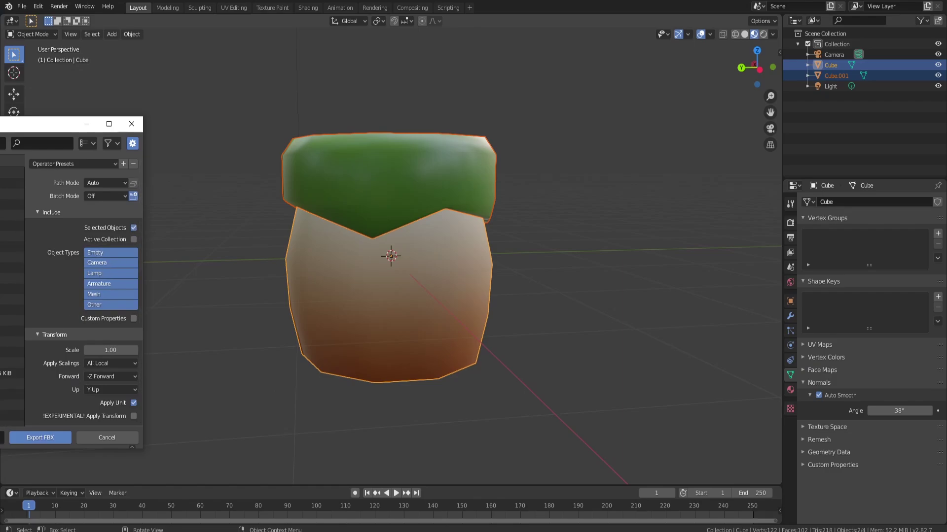
{"action": "left_click", "coordinate": [44, 438]}
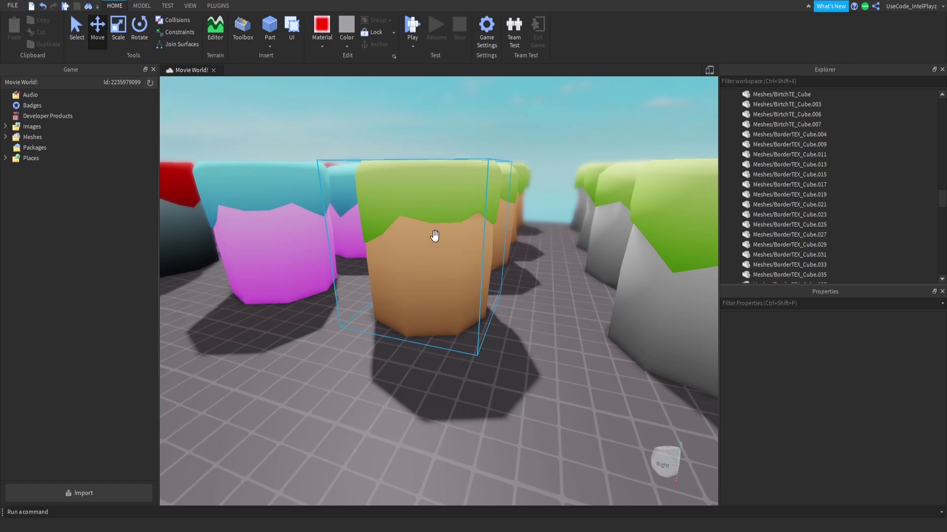
Switch to Roblox Studio and bulk-import untitled.fbx with rescaling and normal reversal on and single-mesh import off, applying the options to all
{"action": "scroll", "coordinate": [436, 235], "scroll_direction": "down", "scroll_amount": 5}
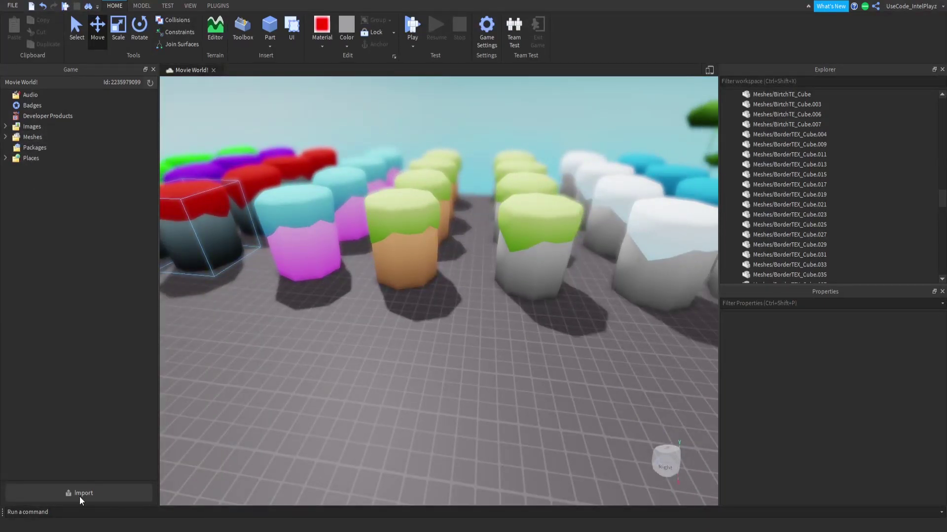
{"action": "left_click", "coordinate": [80, 492]}
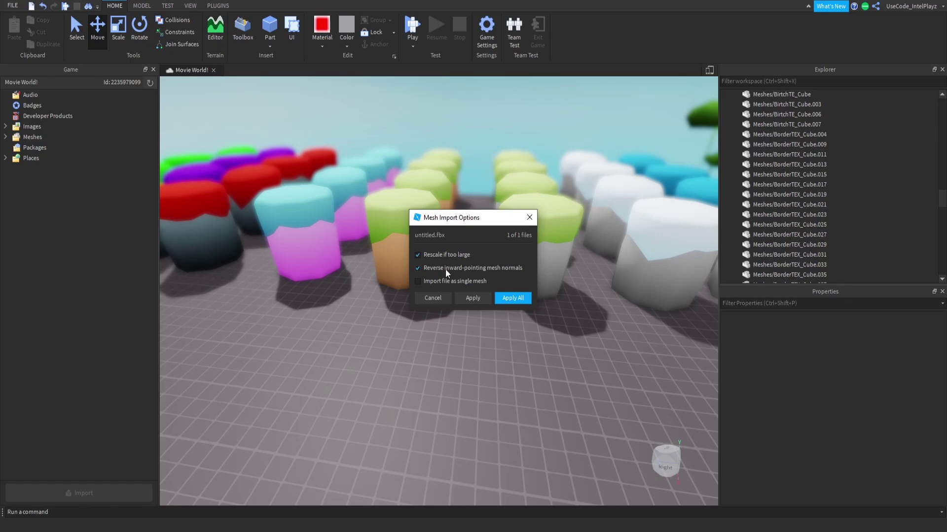
{"action": "left_click", "coordinate": [516, 298]}
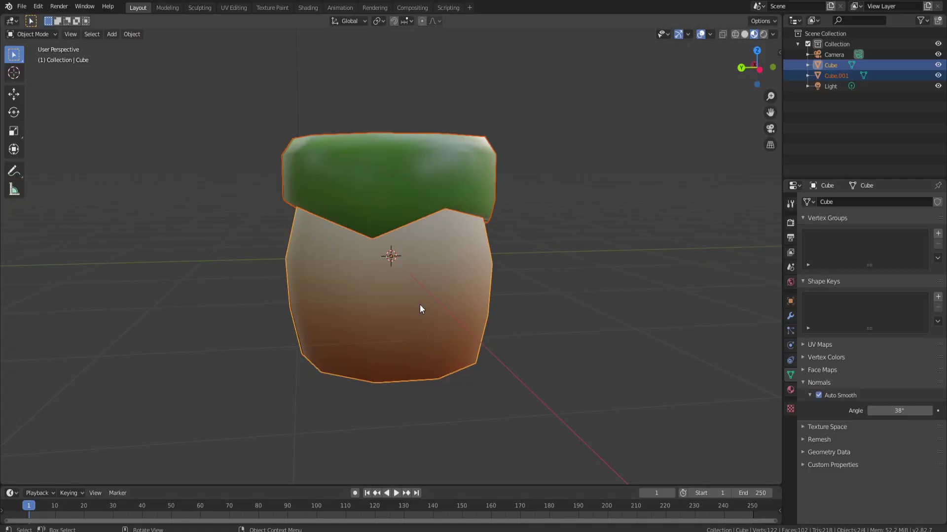
Switch back to Blender and join the body and the cap into one object, with the cap as the active one
{"action": "left_click", "coordinate": [448, 197], "text": "shift"}
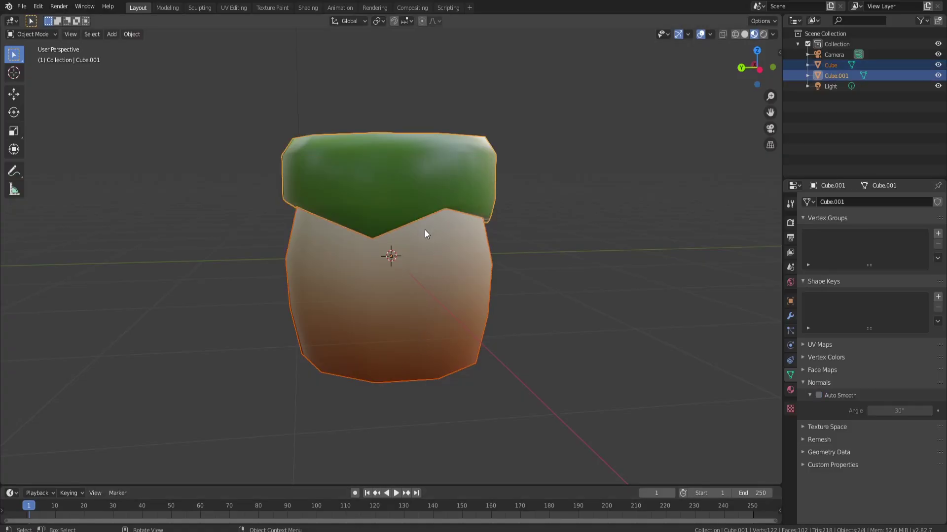
{"action": "key", "text": "ctrl+j"}
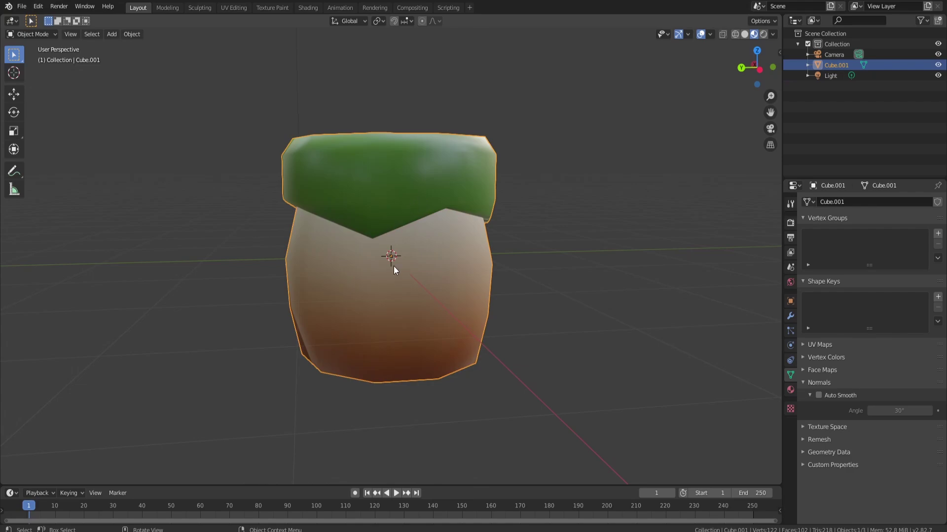
{"action": "middle_click_drag", "start_coordinate": [410, 218], "coordinate": [439, 225]}
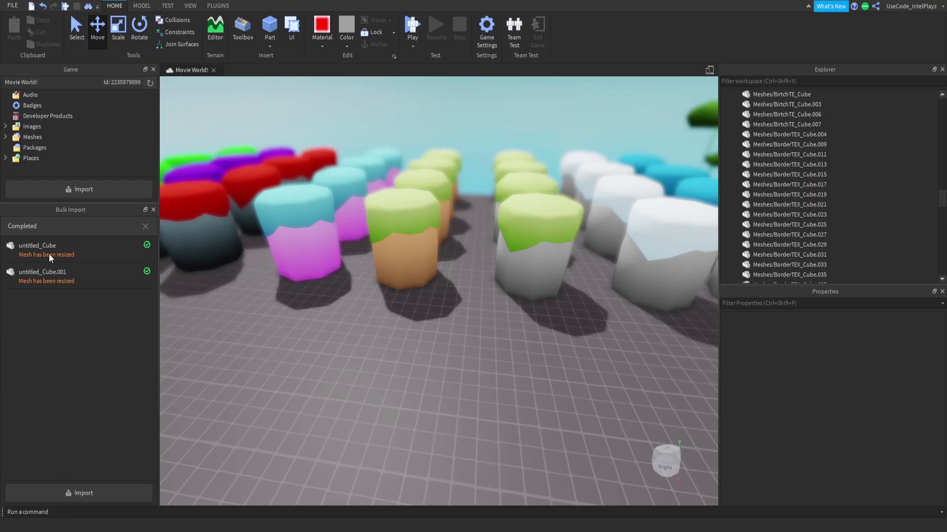
In Roblox Studio, insert the imported untitled_Cube and untitled_Cube.001 meshes together into the Movie World! place
{"action": "left_click", "coordinate": [5, 137]}
{"action": "scroll", "coordinate": [70, 144], "scroll_direction": "down", "scroll_amount": 5}
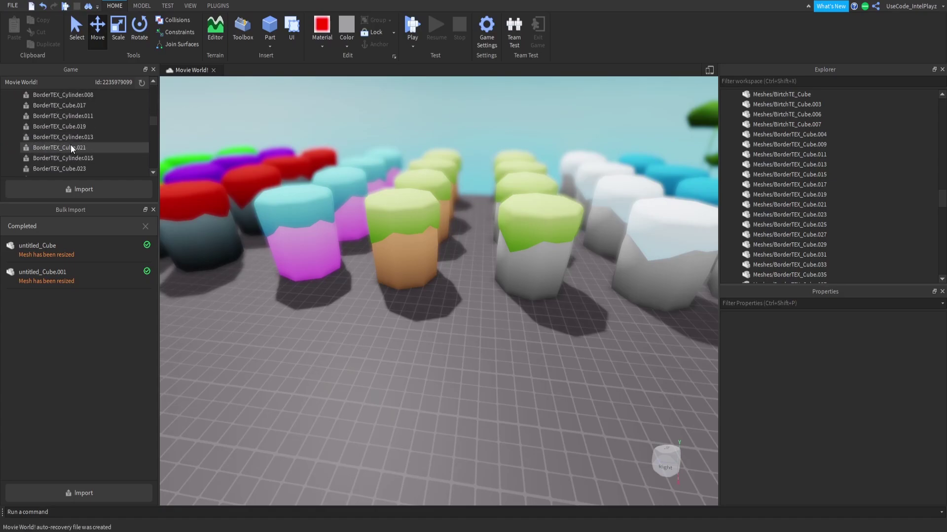
{"action": "scroll", "coordinate": [70, 146], "scroll_direction": "down", "scroll_amount": 3}
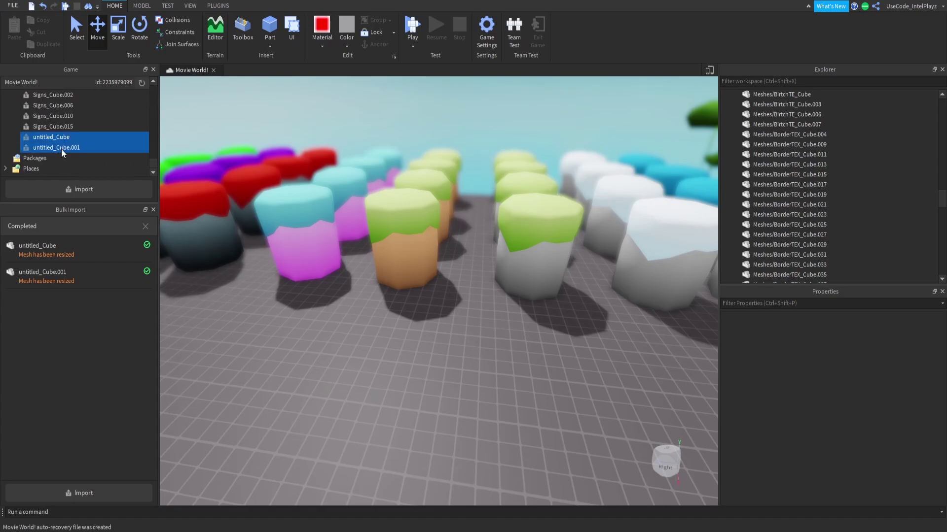
{"action": "right_click", "coordinate": [61, 149]}
{"action": "left_click", "coordinate": [101, 178]}
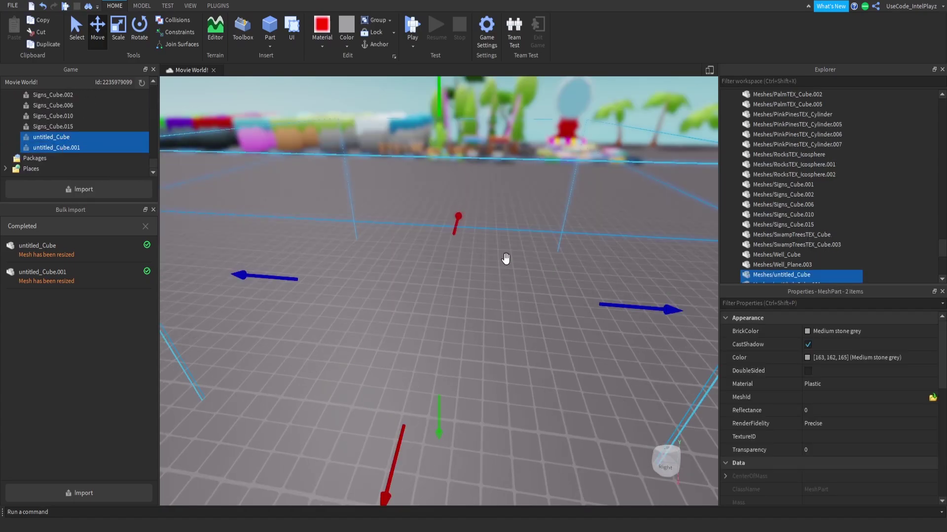
Deselect the inserted cliff and examine its grass cap and gradient body from several sides and distances
{"action": "scroll", "coordinate": [488, 247], "scroll_direction": "down", "scroll_amount": 5}
{"action": "left_click_drag", "start_coordinate": [467, 237], "coordinate": [443, 394]}
{"action": "right_click_drag", "start_coordinate": [483, 384], "coordinate": [487, 328]}
{"action": "scroll", "coordinate": [488, 328], "scroll_direction": "down", "scroll_amount": 2}
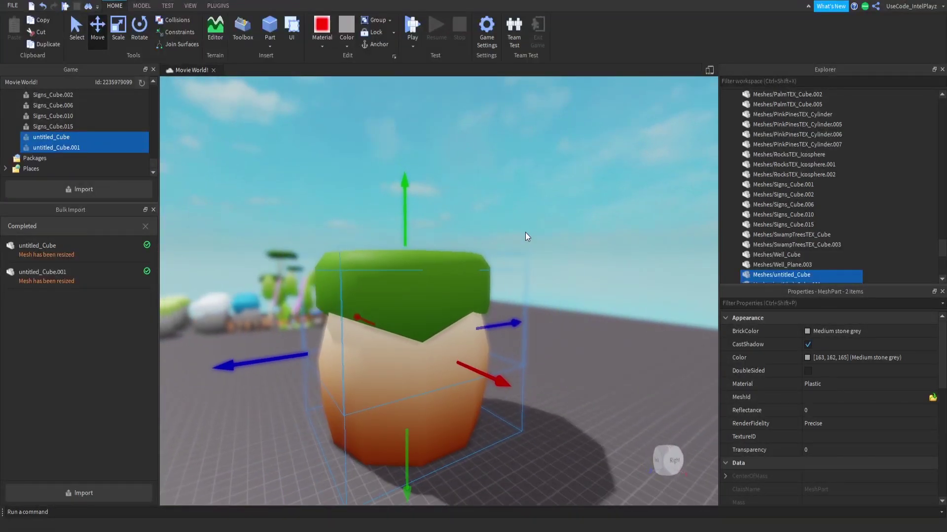
{"action": "left_click", "coordinate": [547, 234]}
{"action": "scroll", "coordinate": [545, 248], "scroll_direction": "up", "scroll_amount": 10}
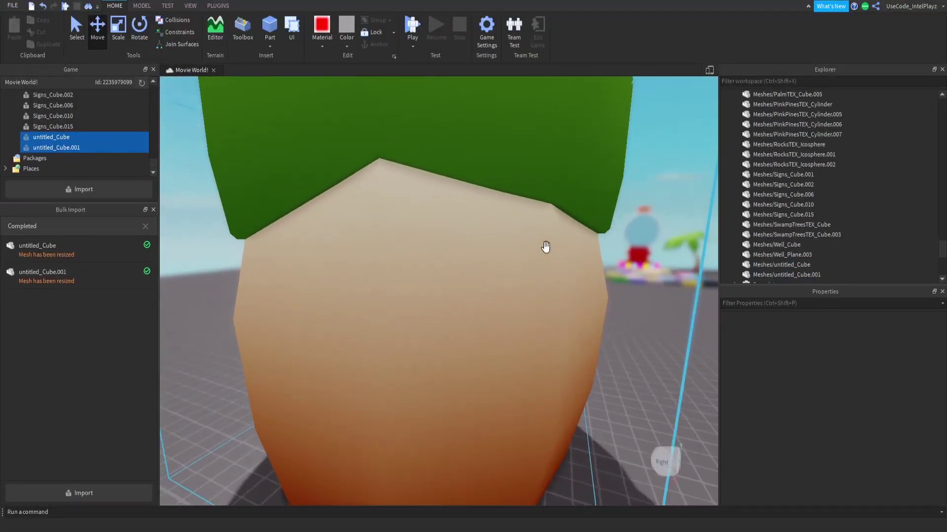
{"action": "scroll", "coordinate": [546, 247], "scroll_direction": "down", "scroll_amount": 10}
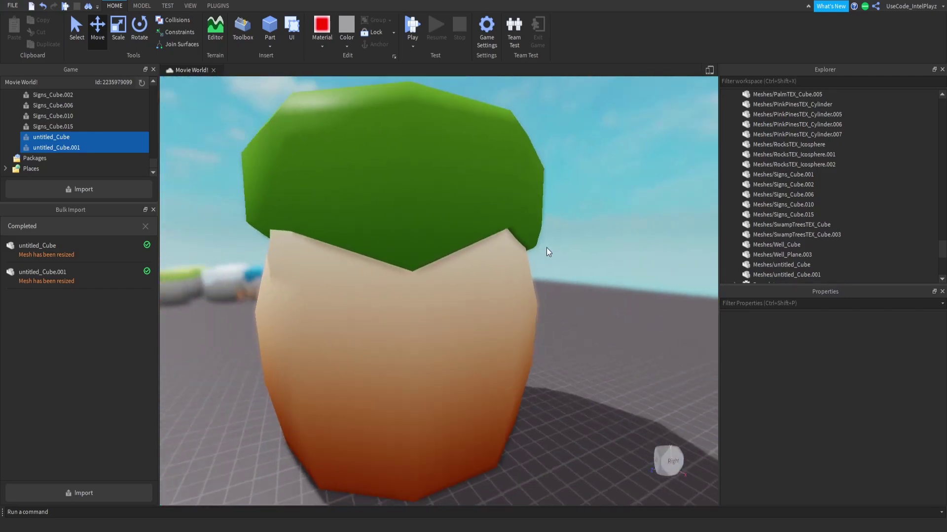